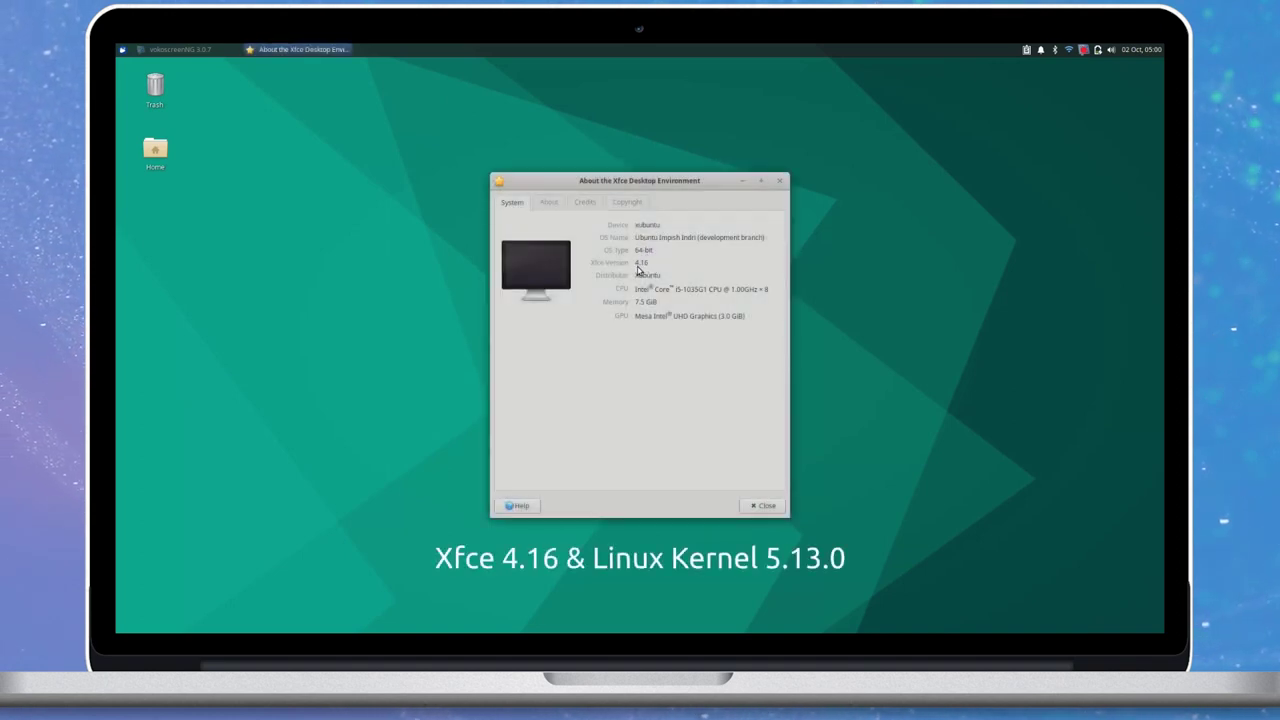
Close the Xfce About dialog and check the Linux kernel version in a terminal
{"action": "left_click", "coordinate": [762, 505]}
{"action": "key", "text": "ctrl+alt+t"}
{"action": "type", "text": "sudme -a"}
{"action": "key", "text": "Return"}
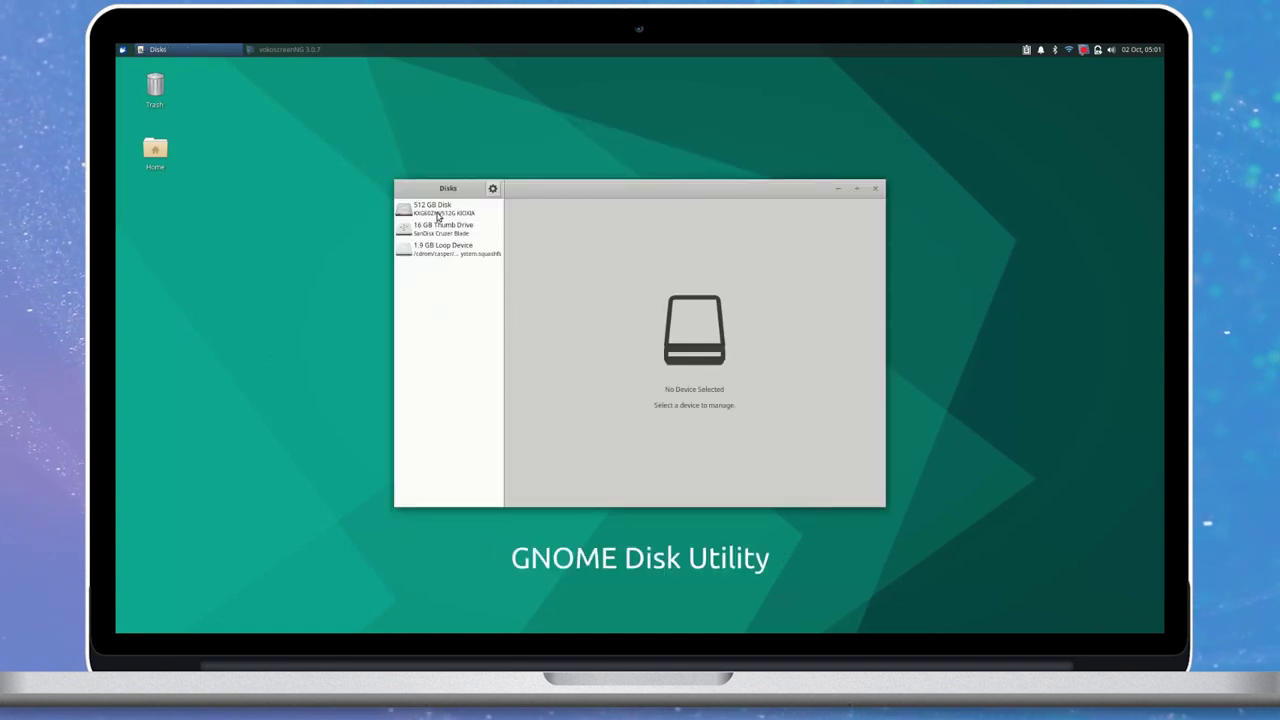
Examine the 512 GB disk, the 16 GB thumb drive and the 1.9 GB loop device in the disk utility
{"action": "left_click", "coordinate": [437, 216]}
{"action": "left_click", "coordinate": [438, 229]}
{"action": "left_click", "coordinate": [440, 251]}
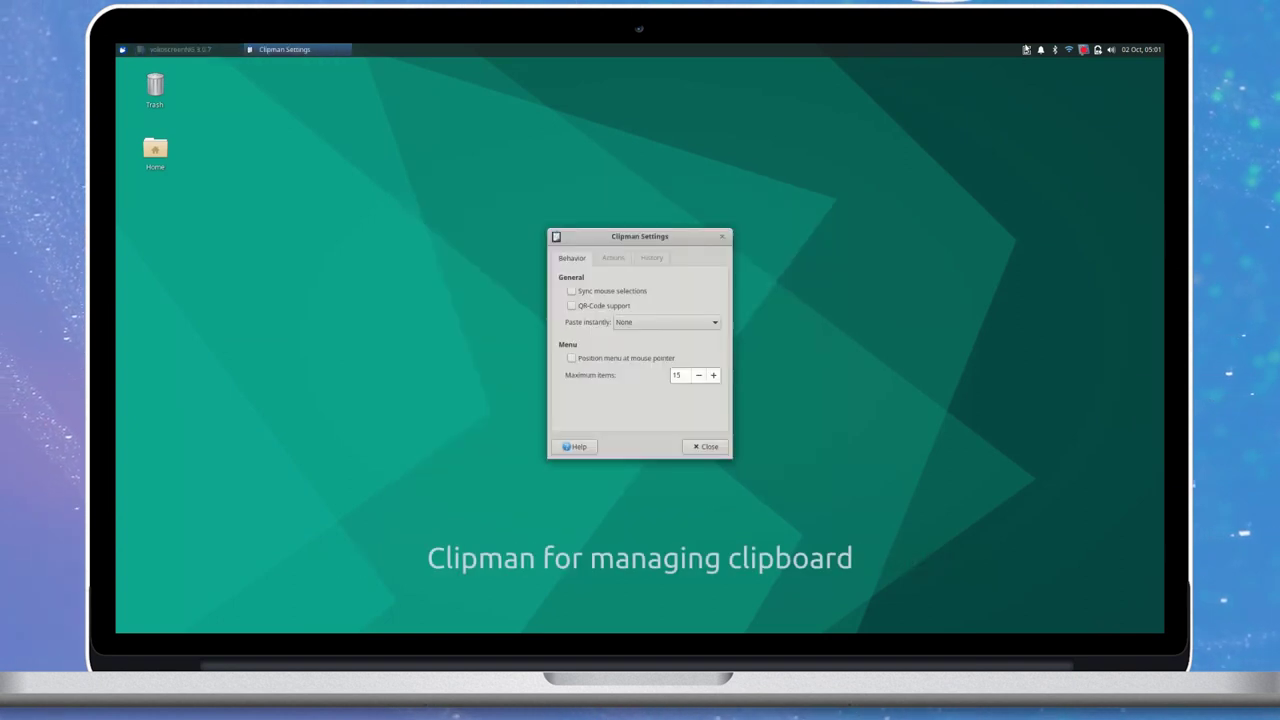
Show the Clipman clipboard history
{"action": "left_click", "coordinate": [1026, 49]}
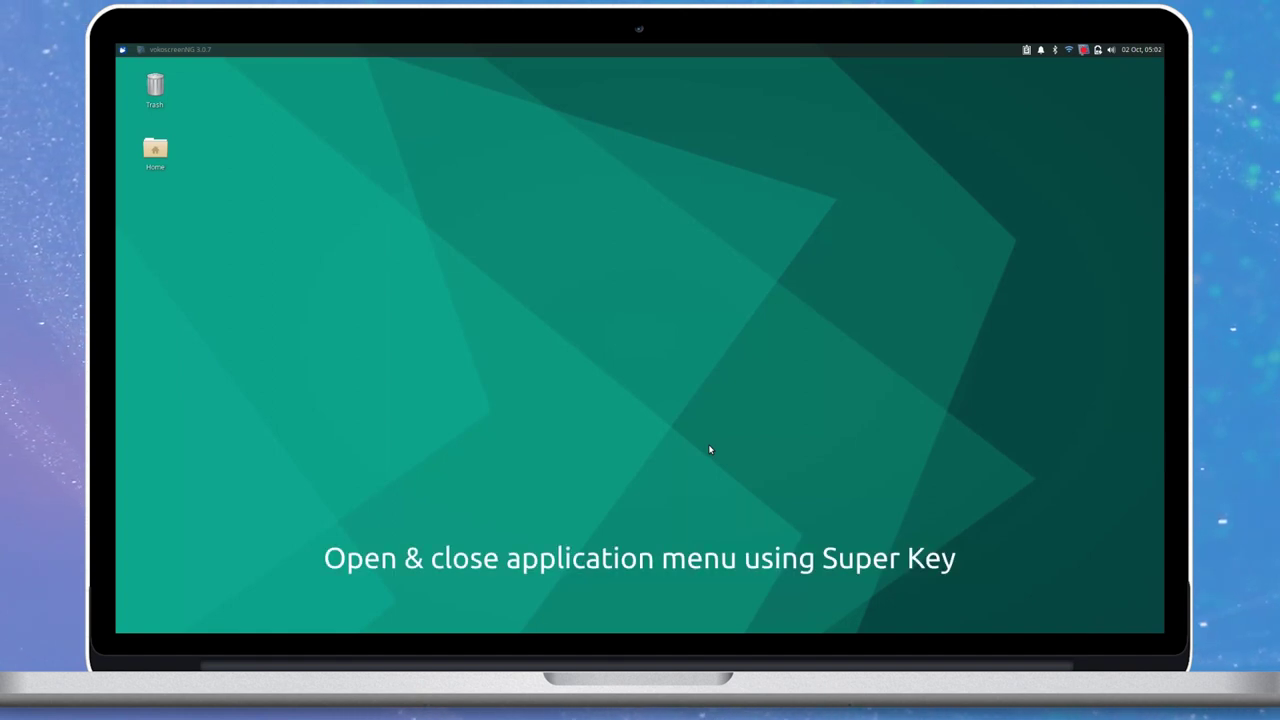
Open and close the application menu several times to demonstrate toggling it
{"action": "key", "text": "super"}
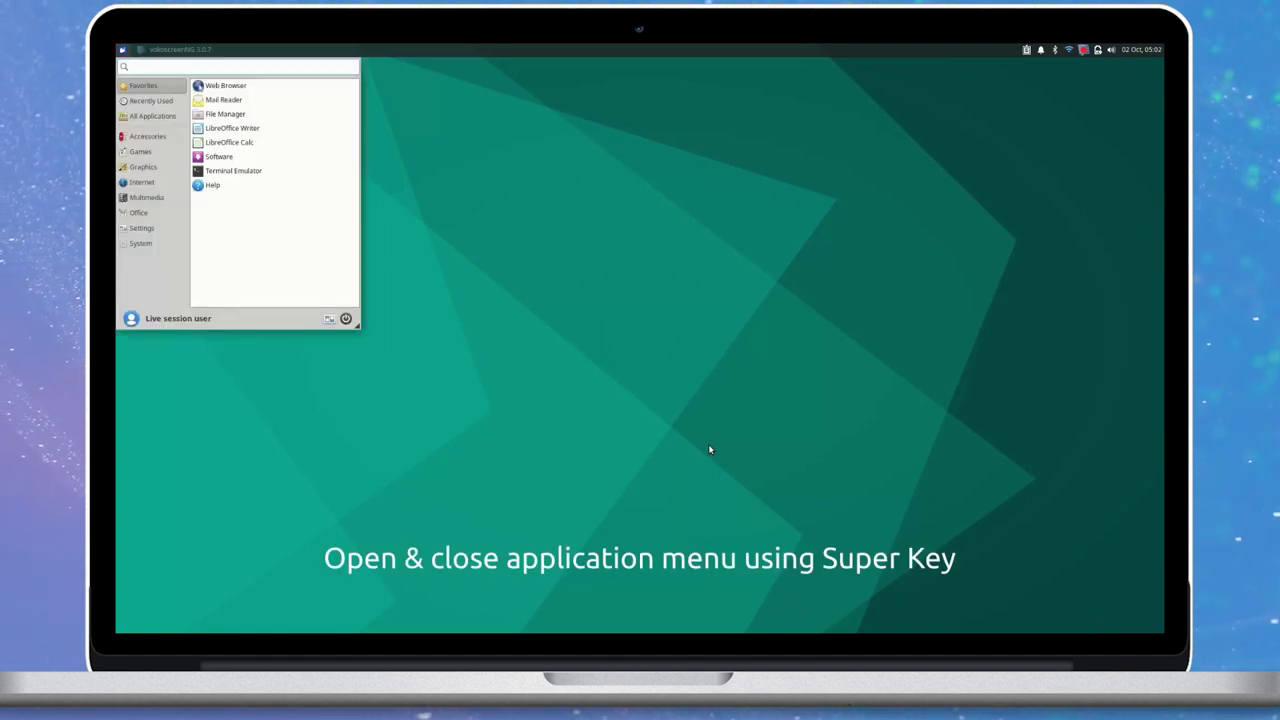
{"action": "key", "text": "super"}
{"action": "key", "text": "super"}
{"action": "key", "text": "super"}
{"action": "key", "text": "super"}
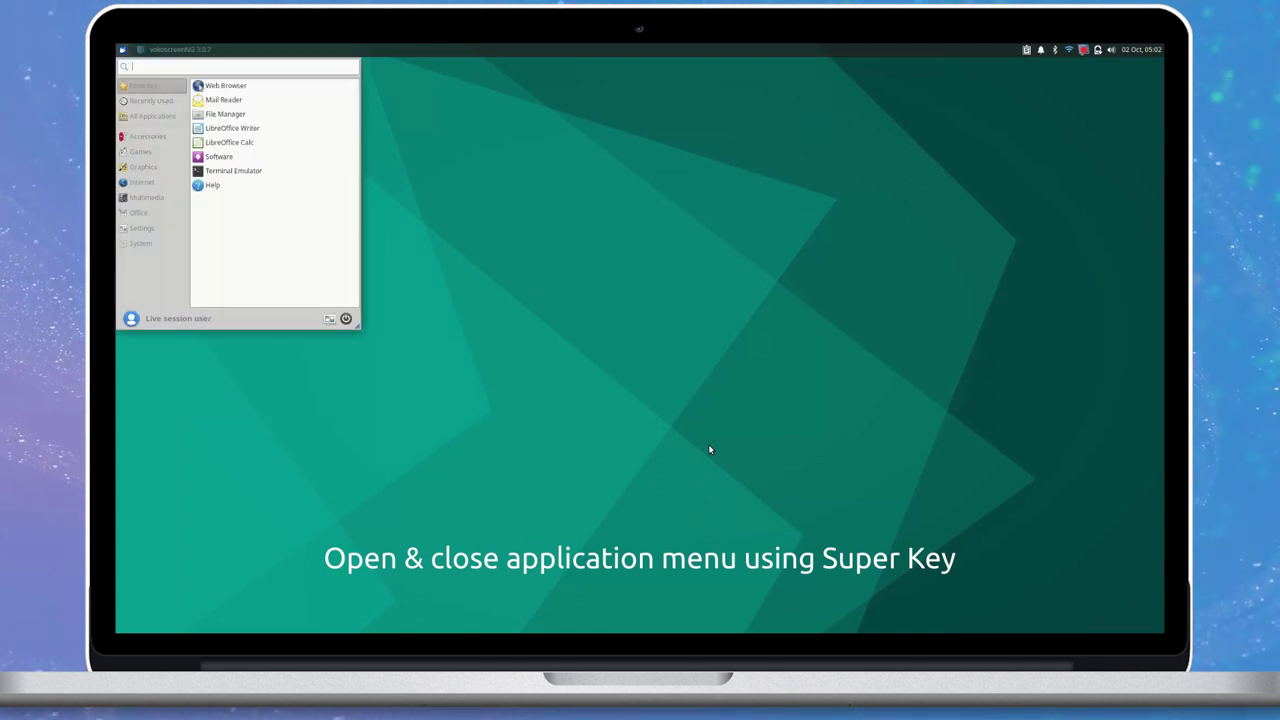
{"action": "key", "text": "super"}
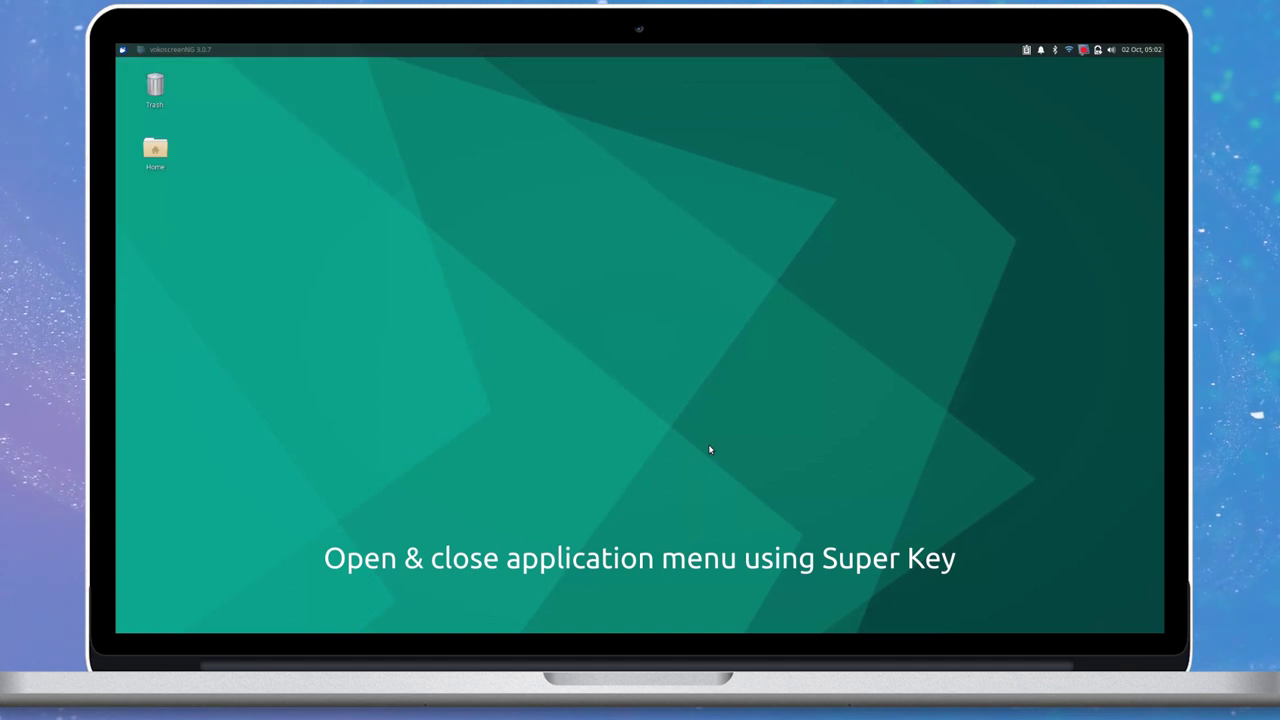
{"action": "key", "text": "super"}
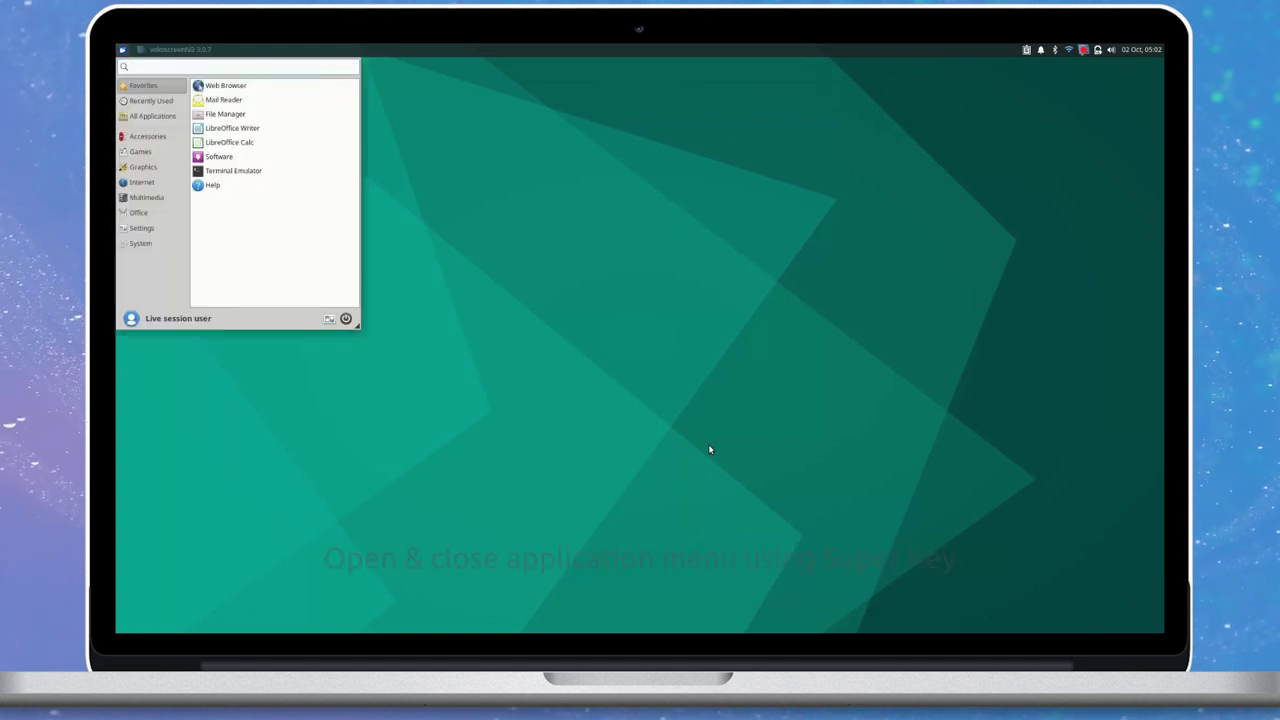
{"action": "key", "text": "super"}
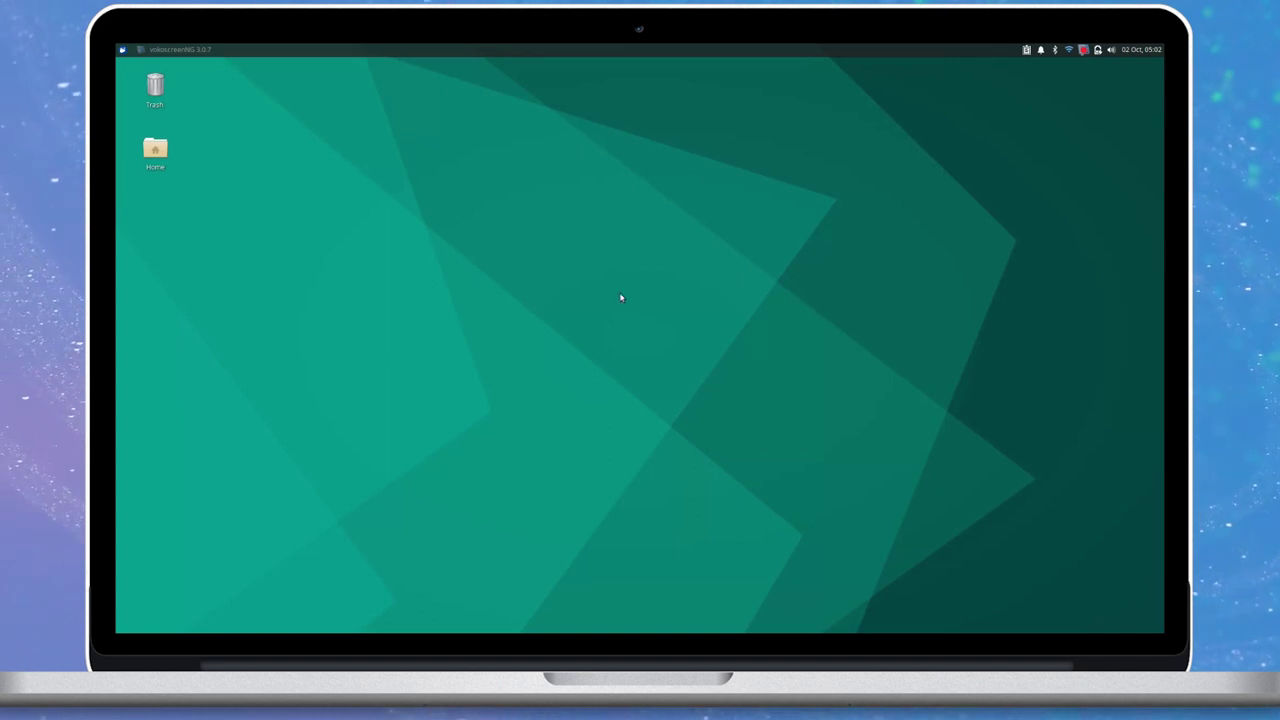
Look through the complete list of installed applications in the application menu
{"action": "left_click", "coordinate": [121, 48]}
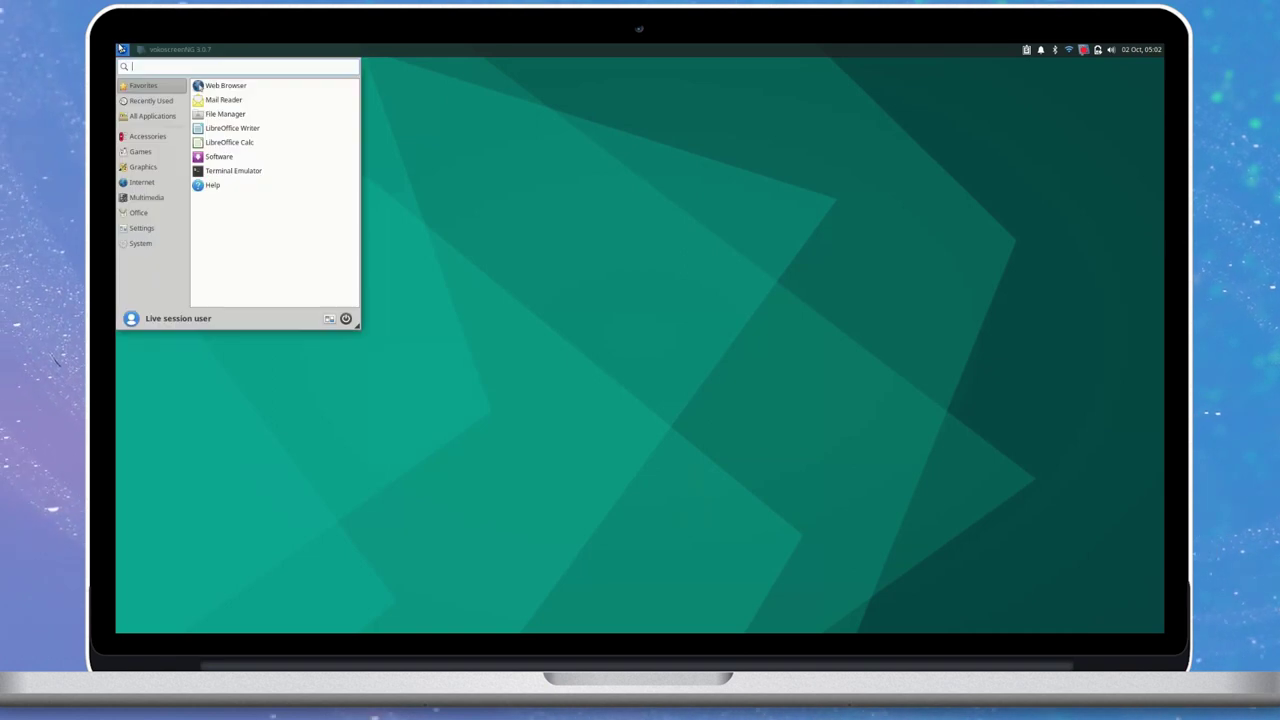
{"action": "left_click", "coordinate": [150, 116]}
{"action": "scroll", "coordinate": [253, 183], "scroll_direction": "down", "scroll_amount": 5}
{"action": "scroll", "coordinate": [253, 183], "scroll_direction": "down", "scroll_amount": 10}
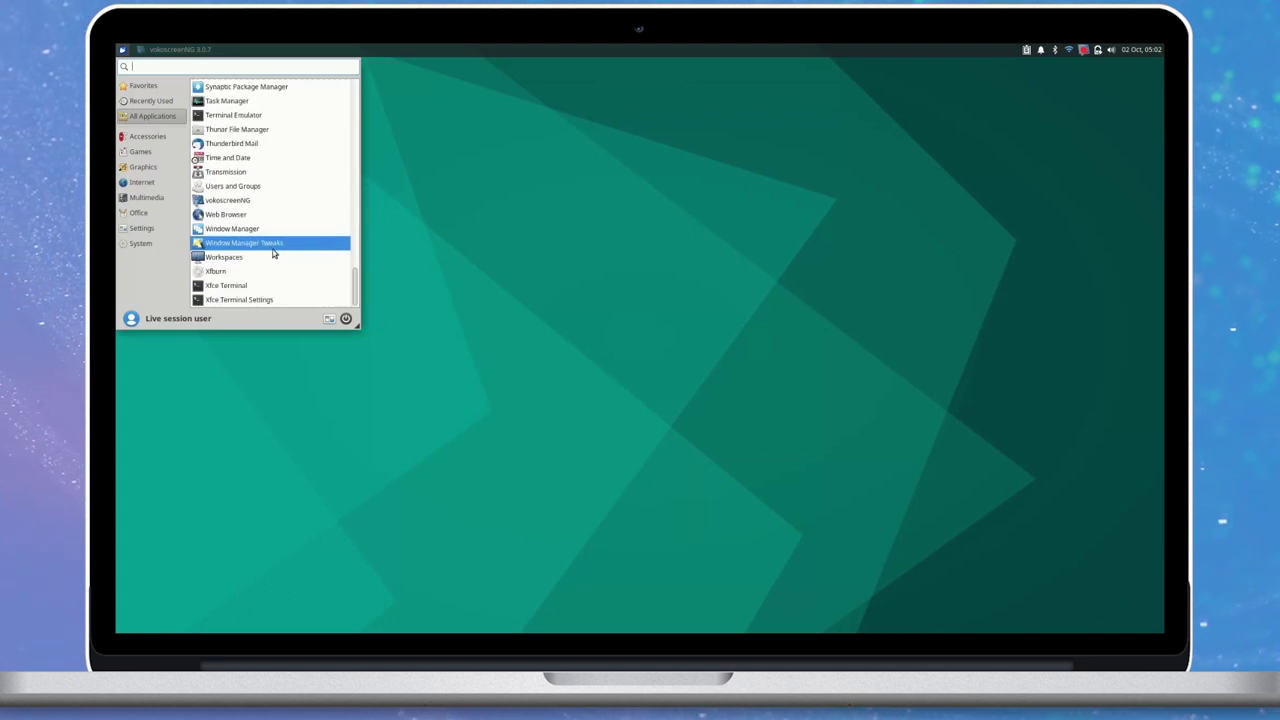
{"action": "scroll", "coordinate": [273, 254], "scroll_direction": "up", "scroll_amount": 13}
{"action": "scroll", "coordinate": [273, 238], "scroll_direction": "up", "scroll_amount": 2}
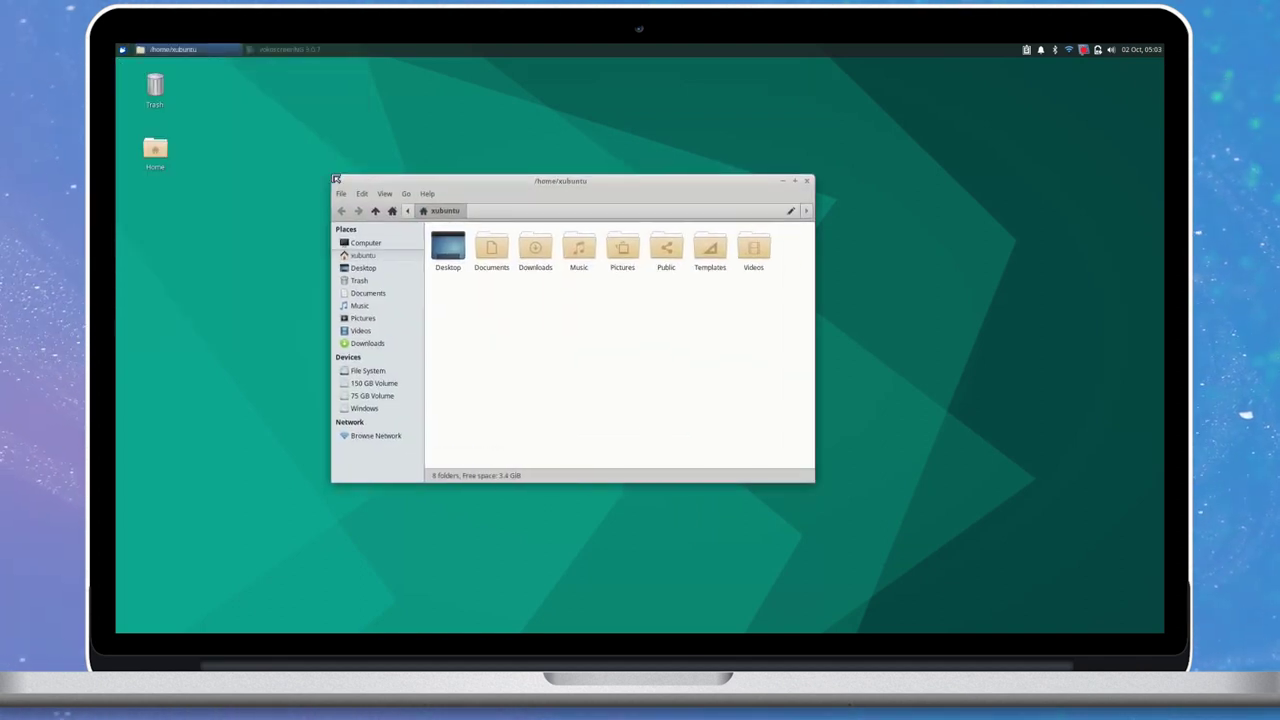
Enlarge and reposition the home folder window, and zoom its folder icons in and back to their original size
{"action": "left_click_drag", "start_coordinate": [336, 178], "coordinate": [317, 149]}
{"action": "left_click_drag", "start_coordinate": [469, 150], "coordinate": [543, 144]}
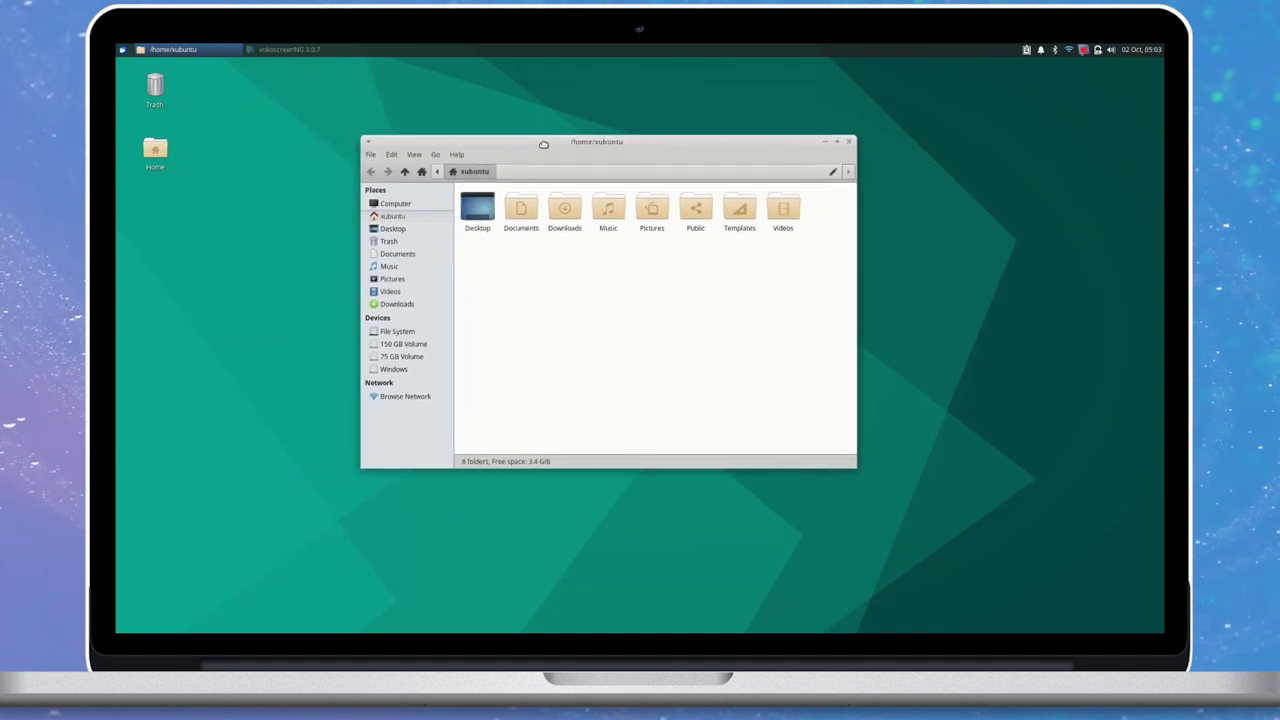
{"action": "scroll", "coordinate": [683, 342], "scroll_direction": "up", "scroll_amount": 2}
{"action": "scroll", "coordinate": [683, 346], "scroll_direction": "up", "scroll_amount": 1}
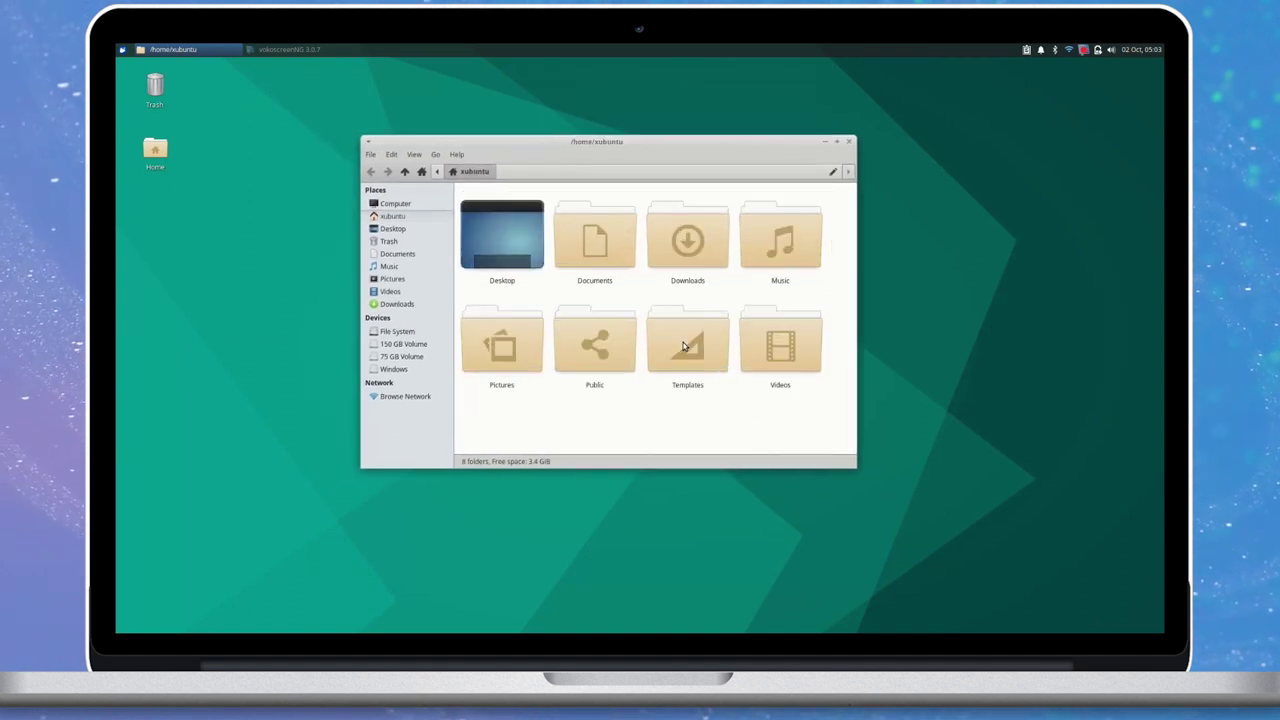
{"action": "scroll", "coordinate": [683, 346], "scroll_direction": "down", "scroll_amount": 3}
{"action": "scroll", "coordinate": [684, 346], "scroll_direction": "up", "scroll_amount": 1}
View the file manager's About information and highlight its version number
{"action": "left_click", "coordinate": [456, 155]}
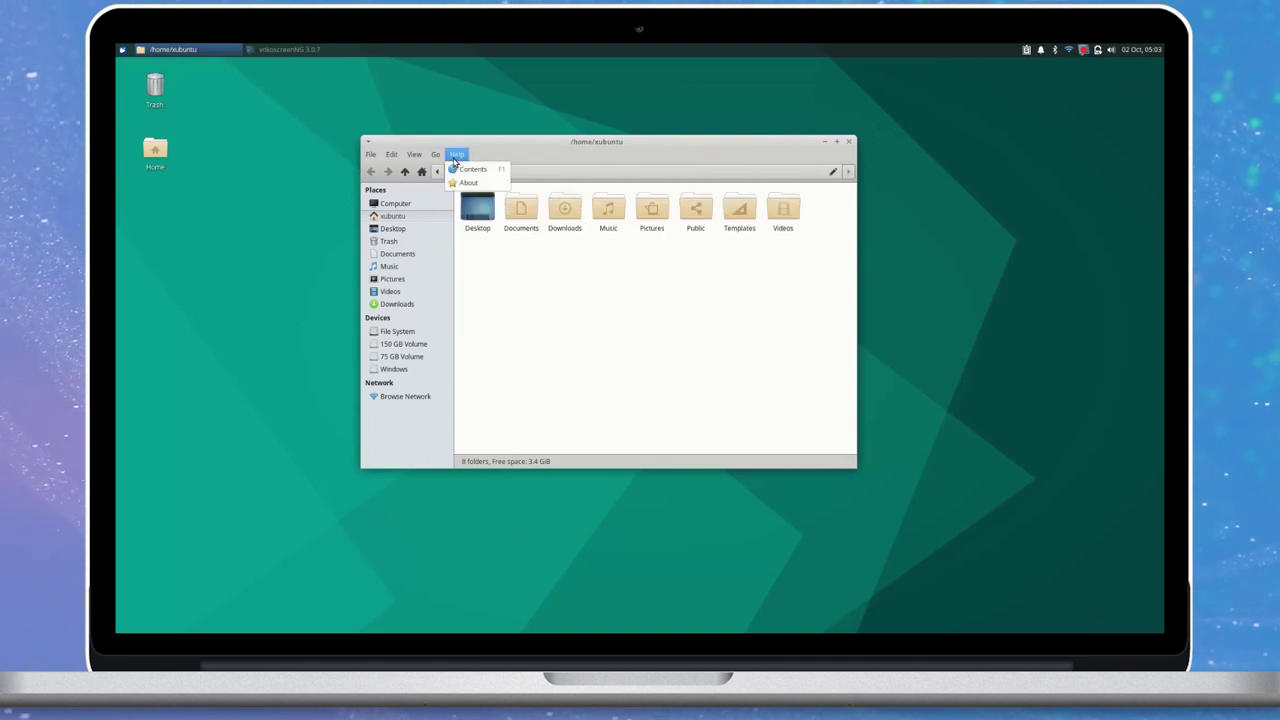
{"action": "left_click", "coordinate": [468, 183]}
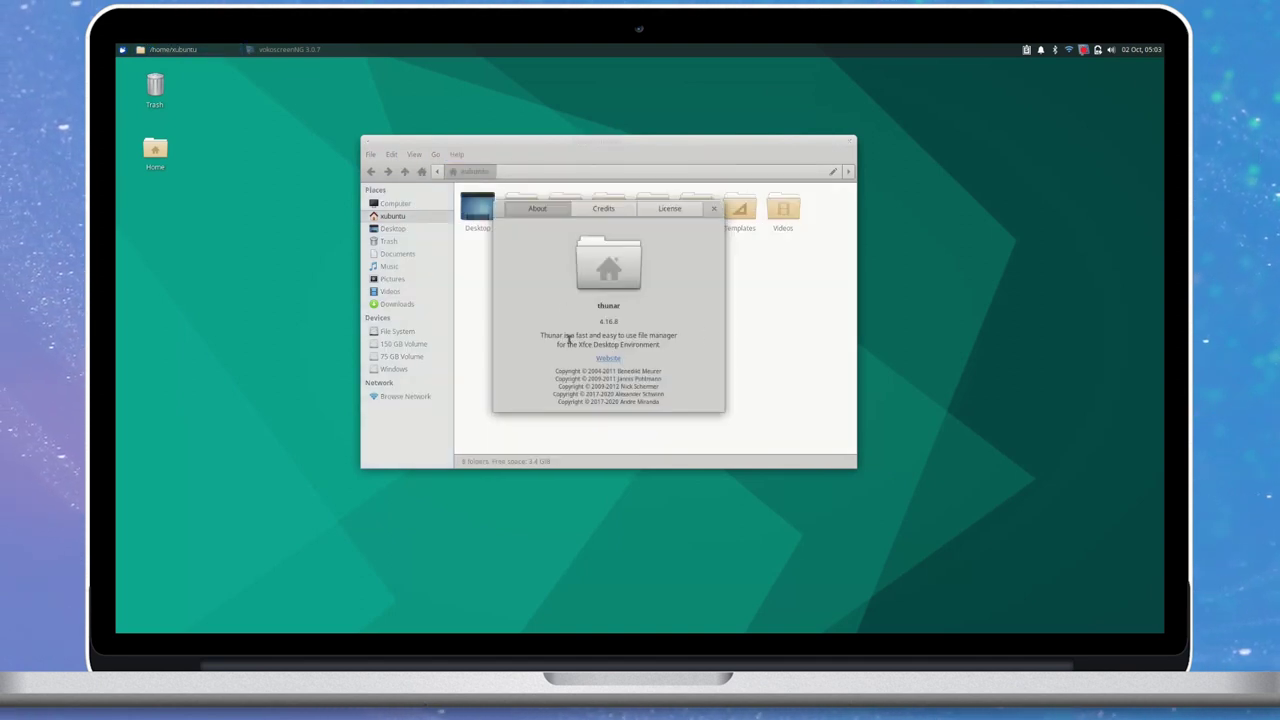
{"action": "double_click", "coordinate": [612, 321]}
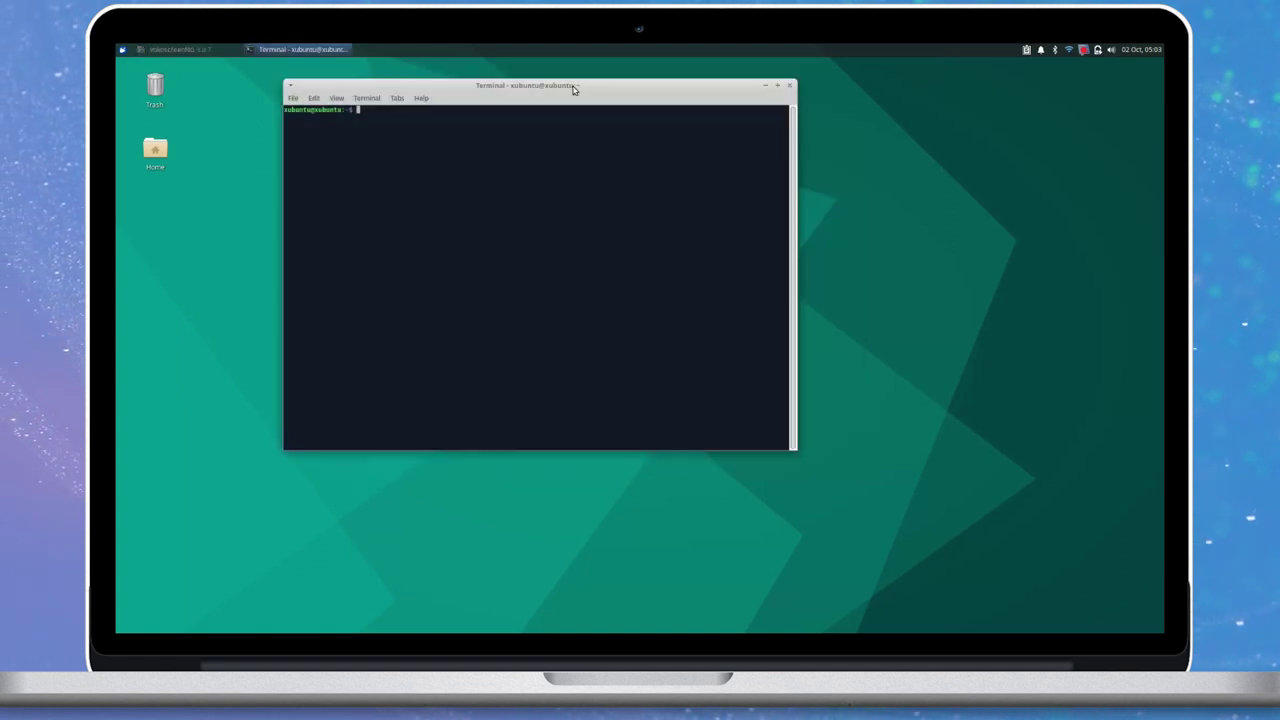
Reposition the terminal window and install neofetch with sudo apt install neofetch, accepting the installation
{"action": "left_click_drag", "start_coordinate": [573, 88], "coordinate": [733, 159]}
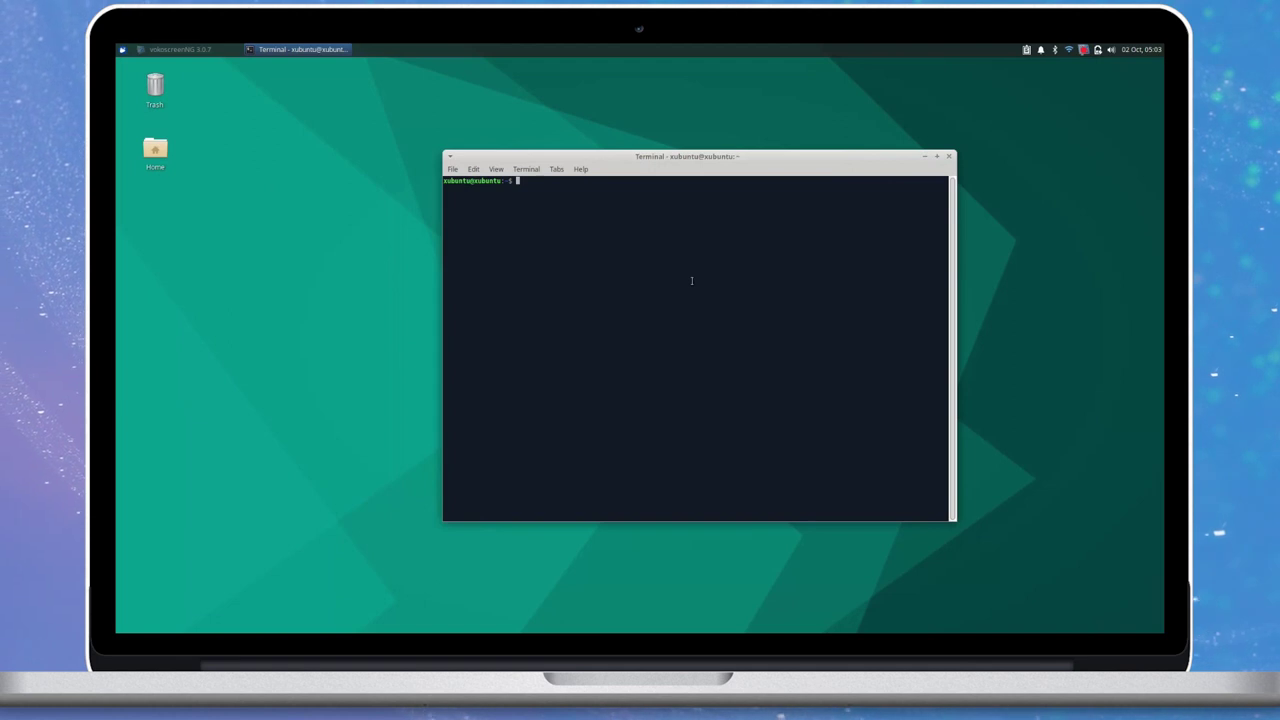
{"action": "type", "text": "sudo apt"}
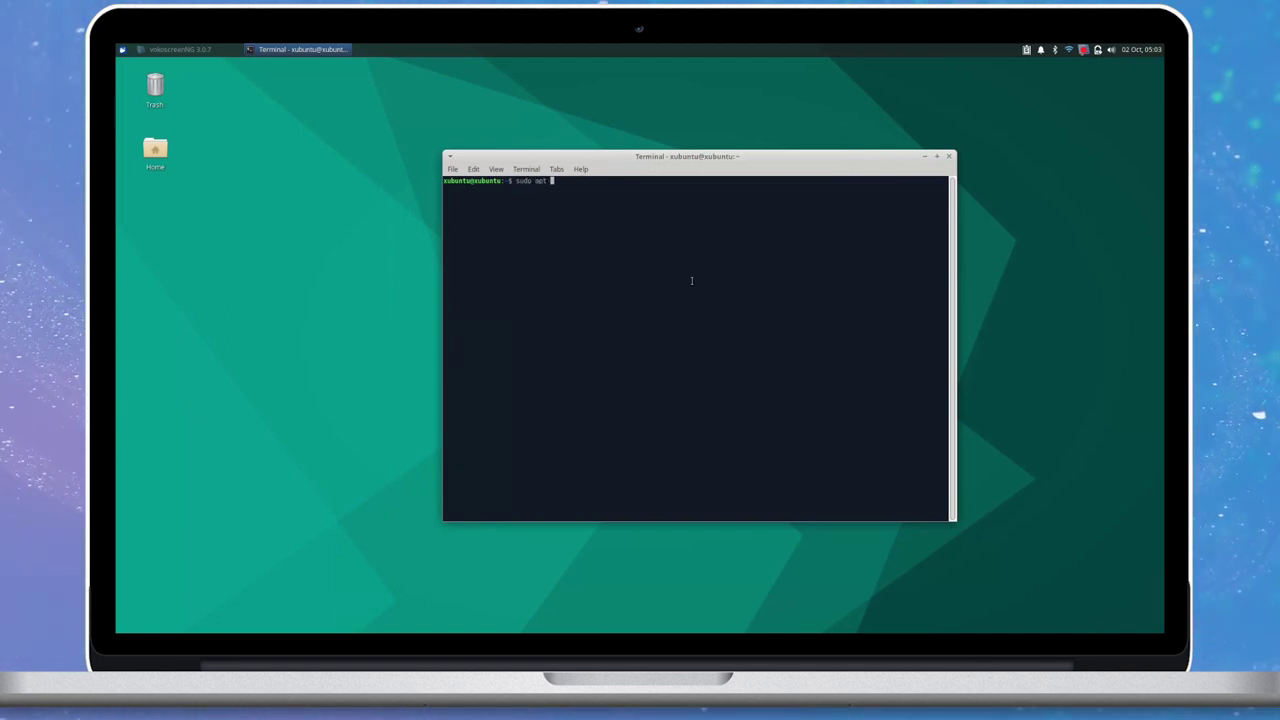
{"action": "type", "text": " install neofetch"}
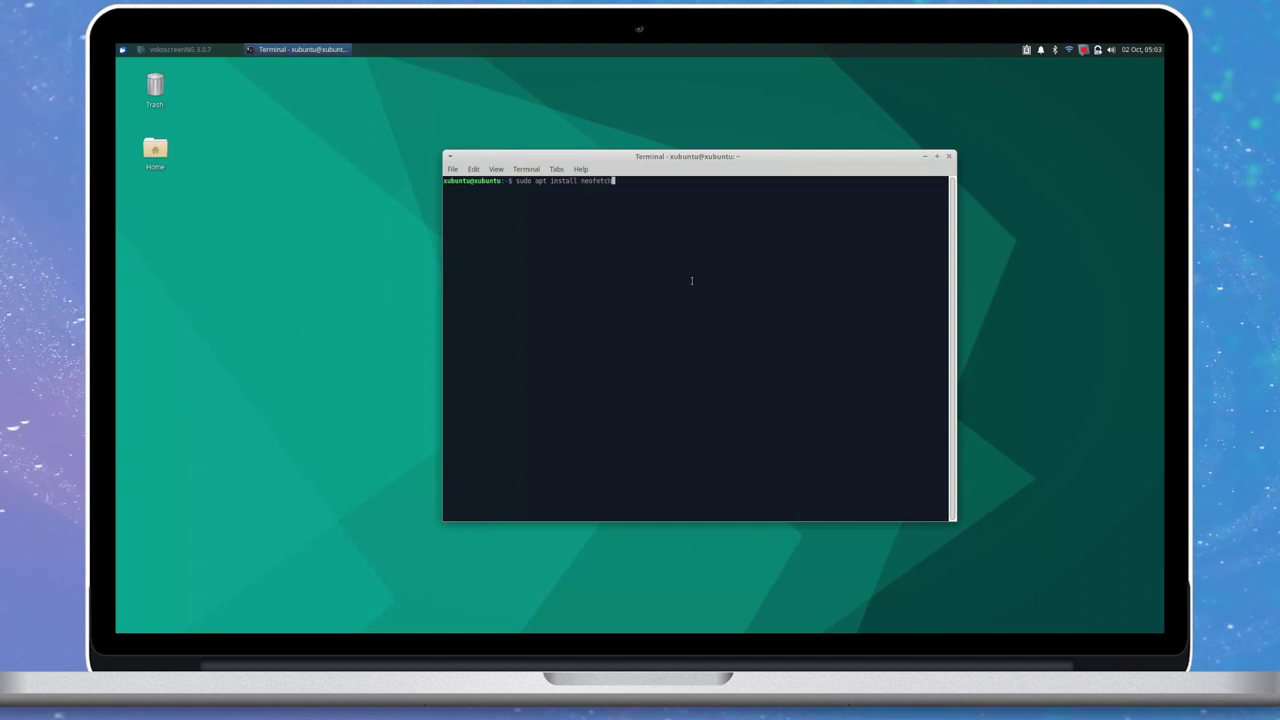
{"action": "key", "text": "Return"}
{"action": "type", "text": "y"}
{"action": "key", "text": "Return"}
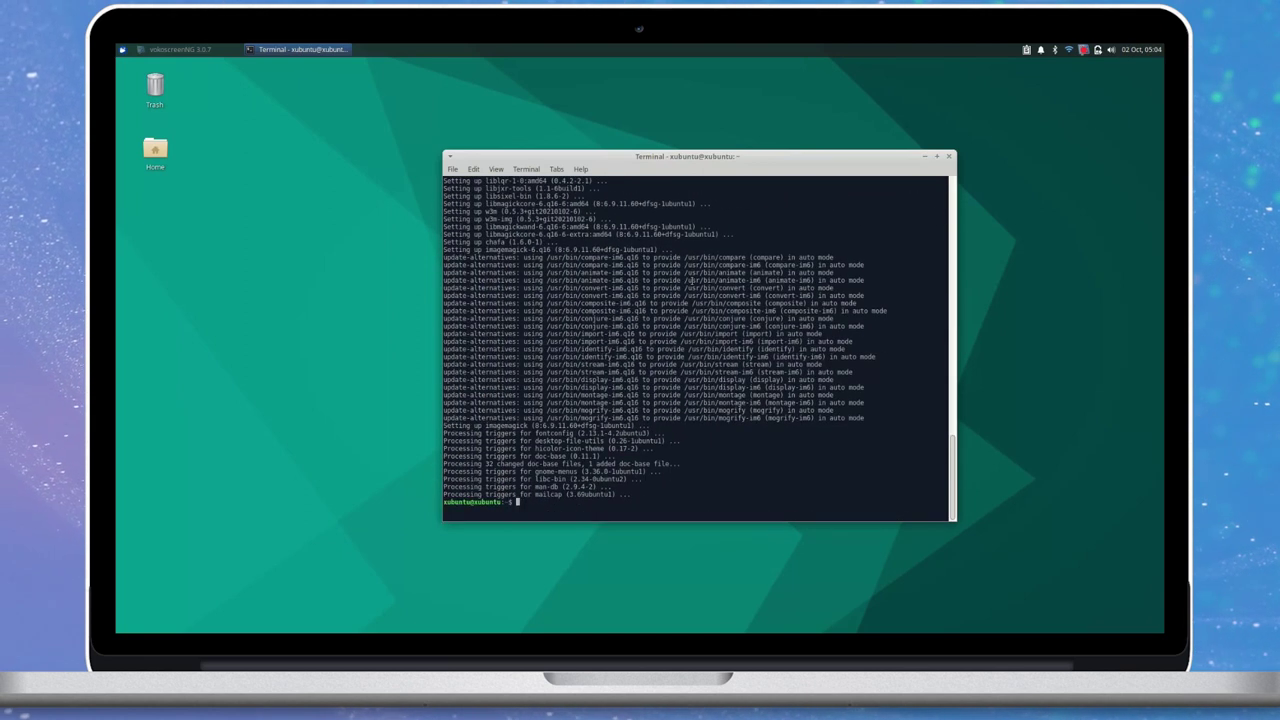
Display the system information with neofetch, clear the terminal output and run neofetch again
{"action": "type", "text": "neof"}
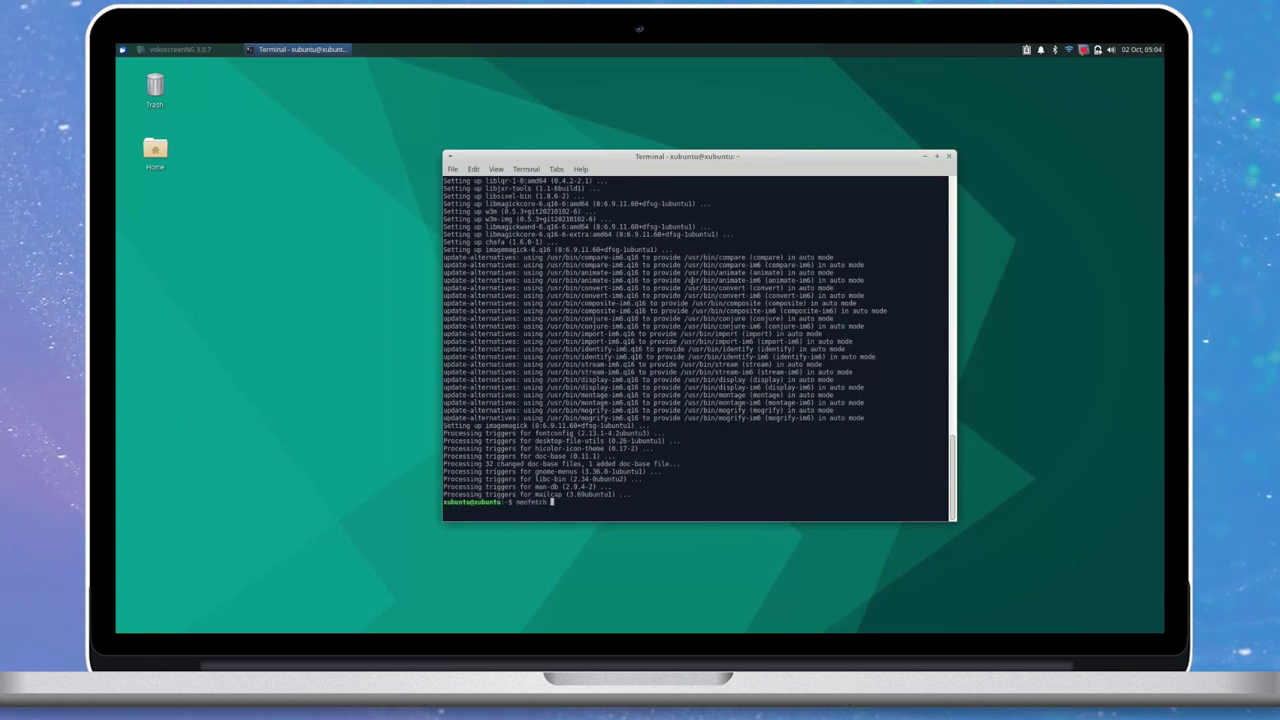
{"action": "type", "text": "etch"}
{"action": "key", "text": "Return"}
{"action": "type", "text": "clea"}
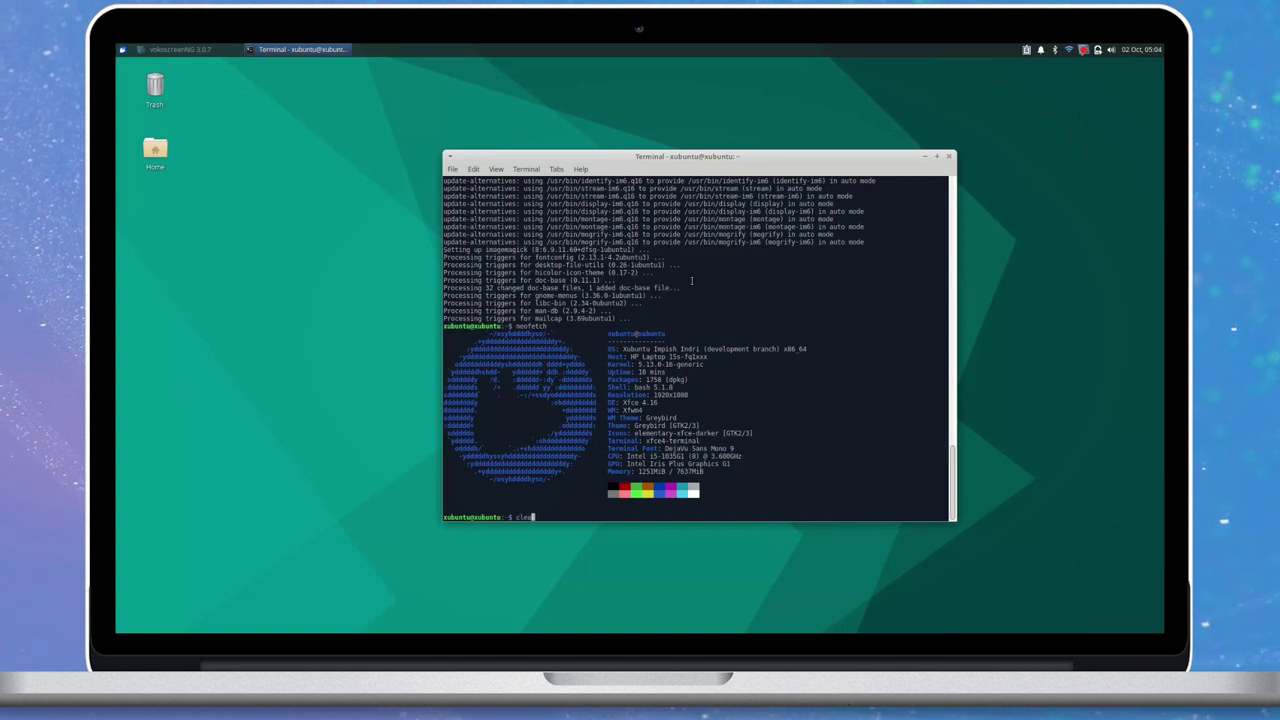
{"action": "type", "text": "r"}
{"action": "key", "text": "Return"}
{"action": "key", "text": "Up"}
{"action": "key", "text": "Return"}
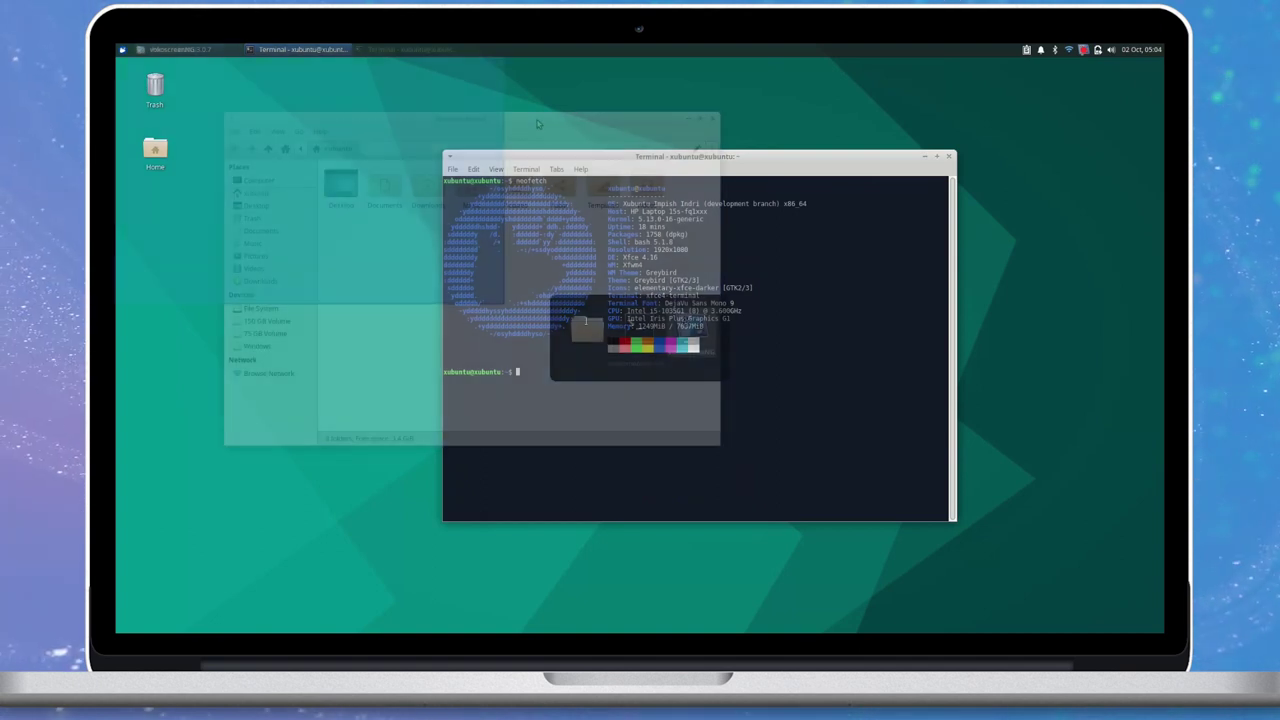
Switch back and forth between the home folder window and the terminal window
{"action": "key", "text": "alt+Tab"}
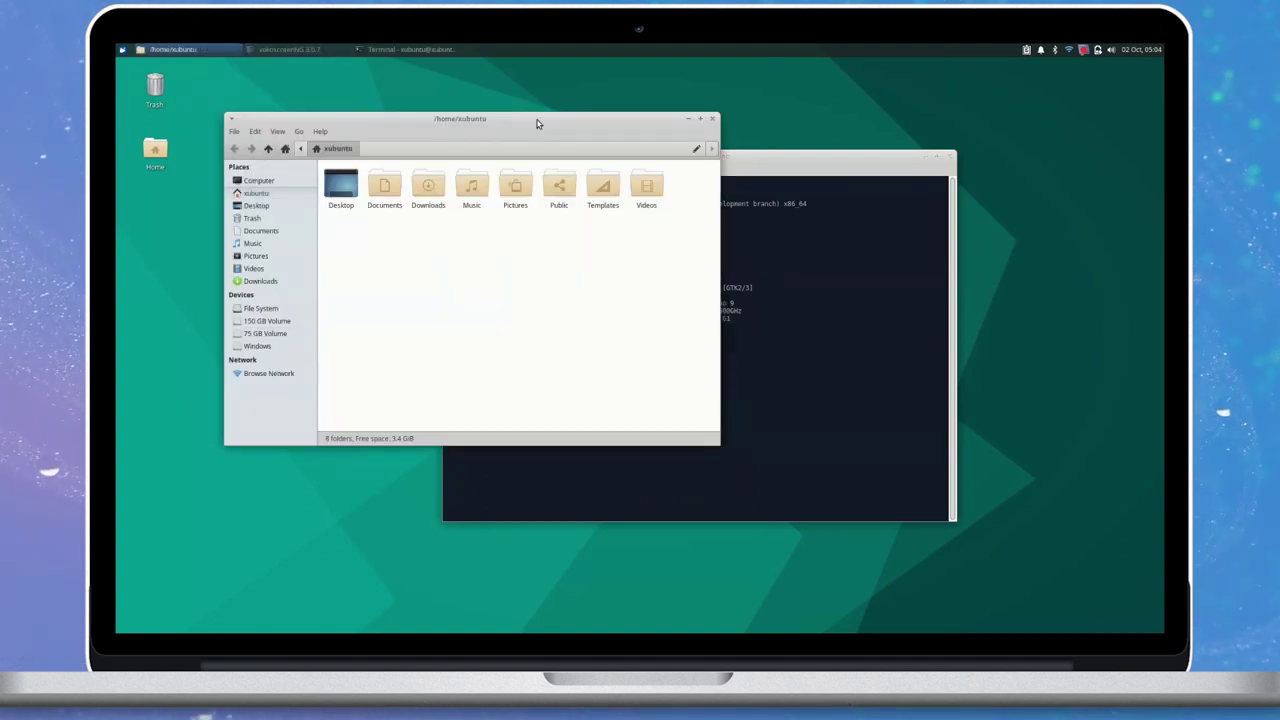
{"action": "key", "text": "alt+Tab"}
{"action": "key", "text": "alt+Tab"}
{"action": "key", "text": "alt+Tab"}
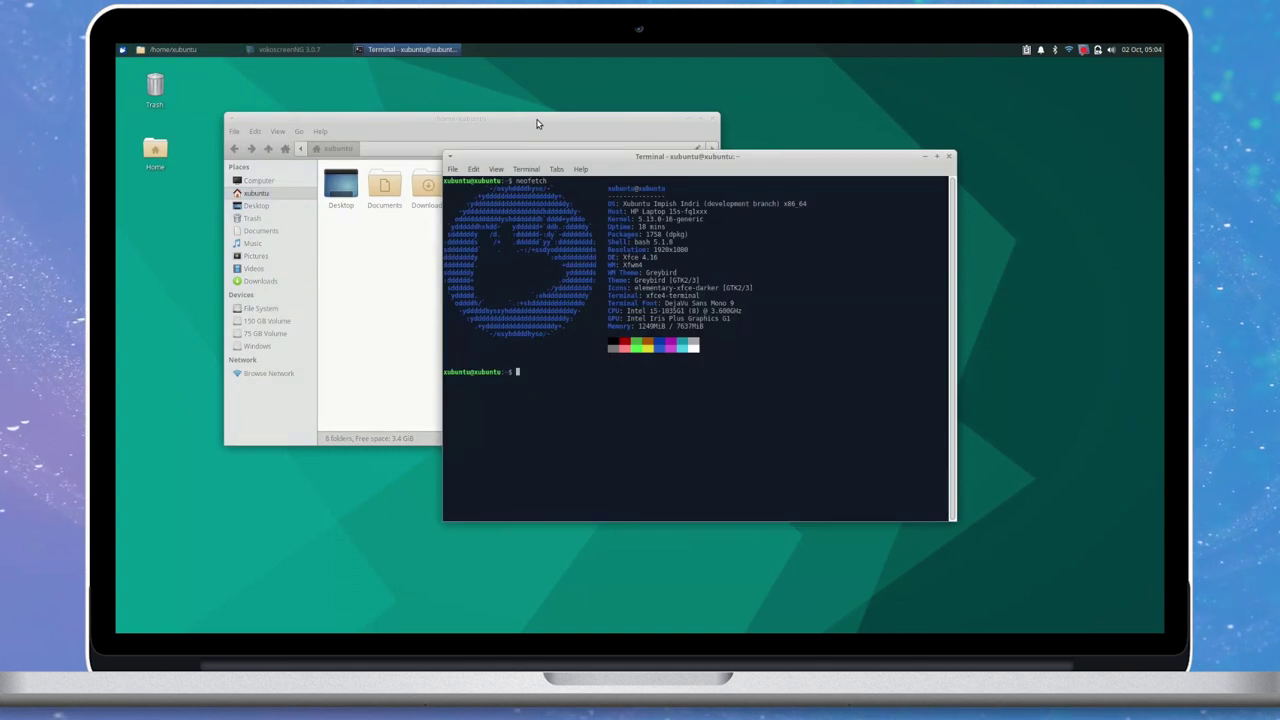
{"action": "key", "text": "alt+Tab"}
{"action": "key", "text": "alt+Tab"}
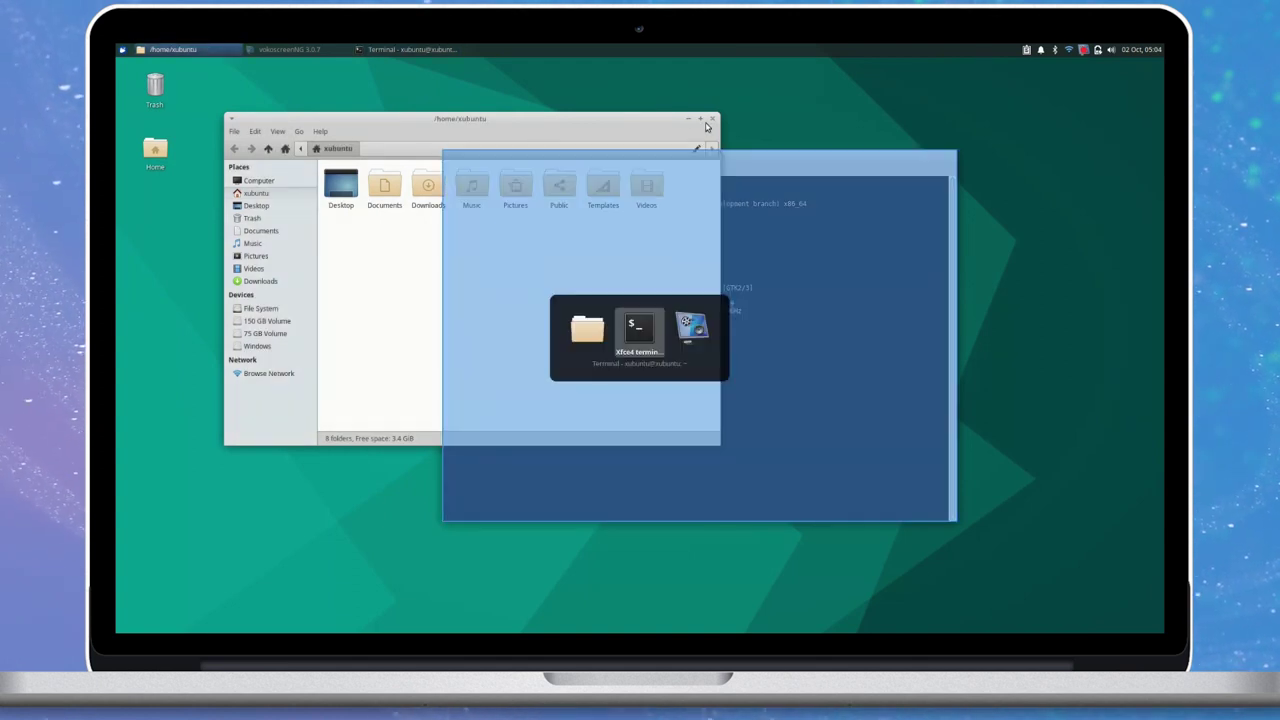
{"action": "key", "text": "alt+Tab"}
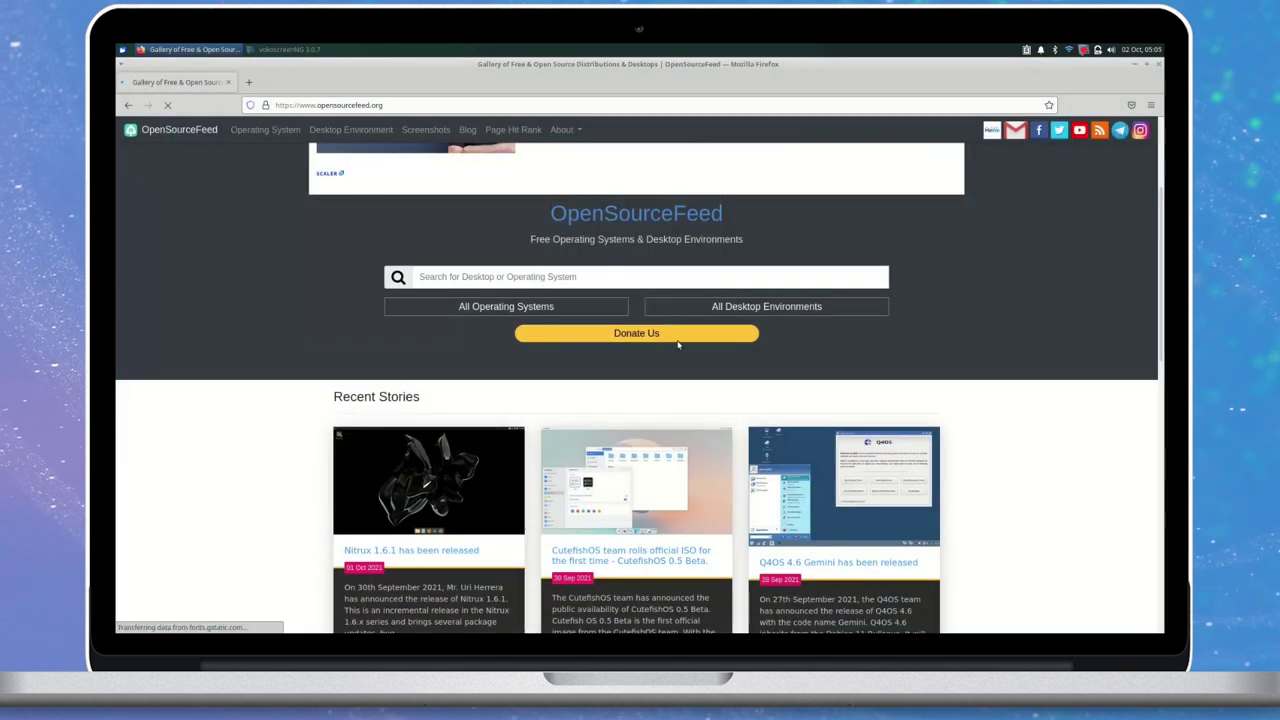
Search OpenSourceFeed for "xub", open the Xubuntu distribution page and look over its details and releases
{"action": "left_click", "coordinate": [692, 277]}
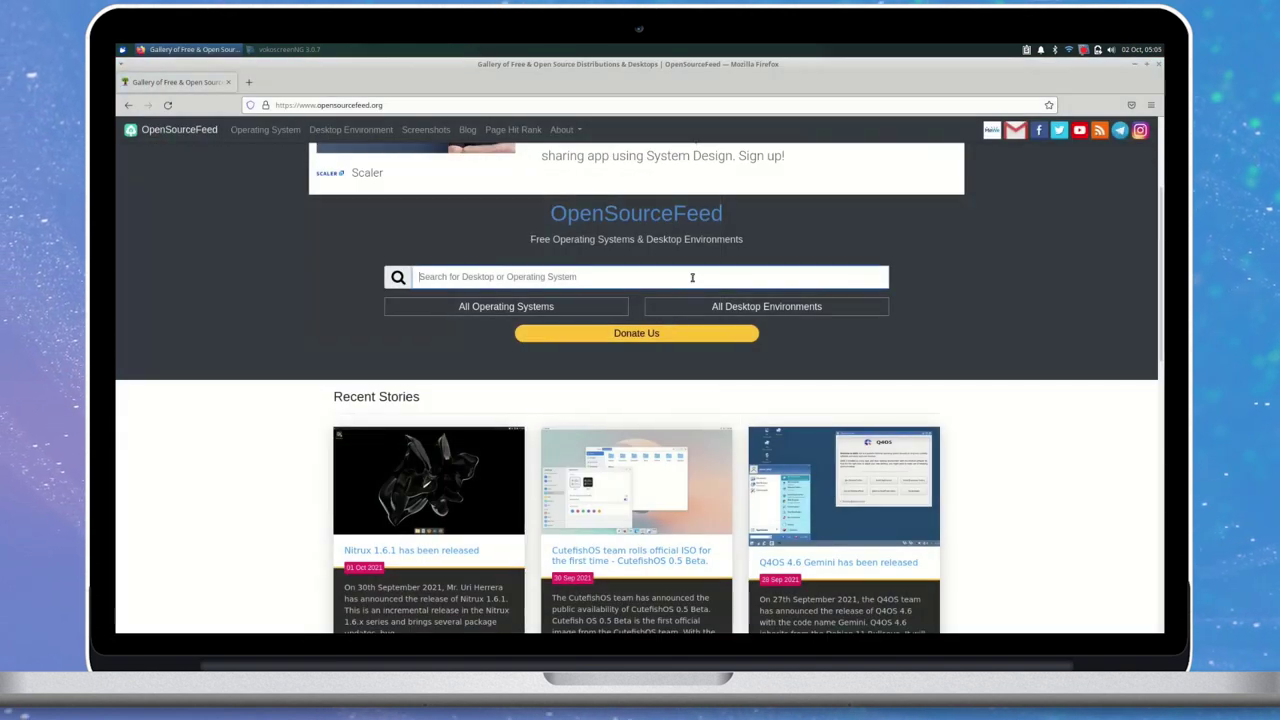
{"action": "type", "text": "xub"}
{"action": "key", "text": "Down"}
{"action": "key", "text": "Return"}
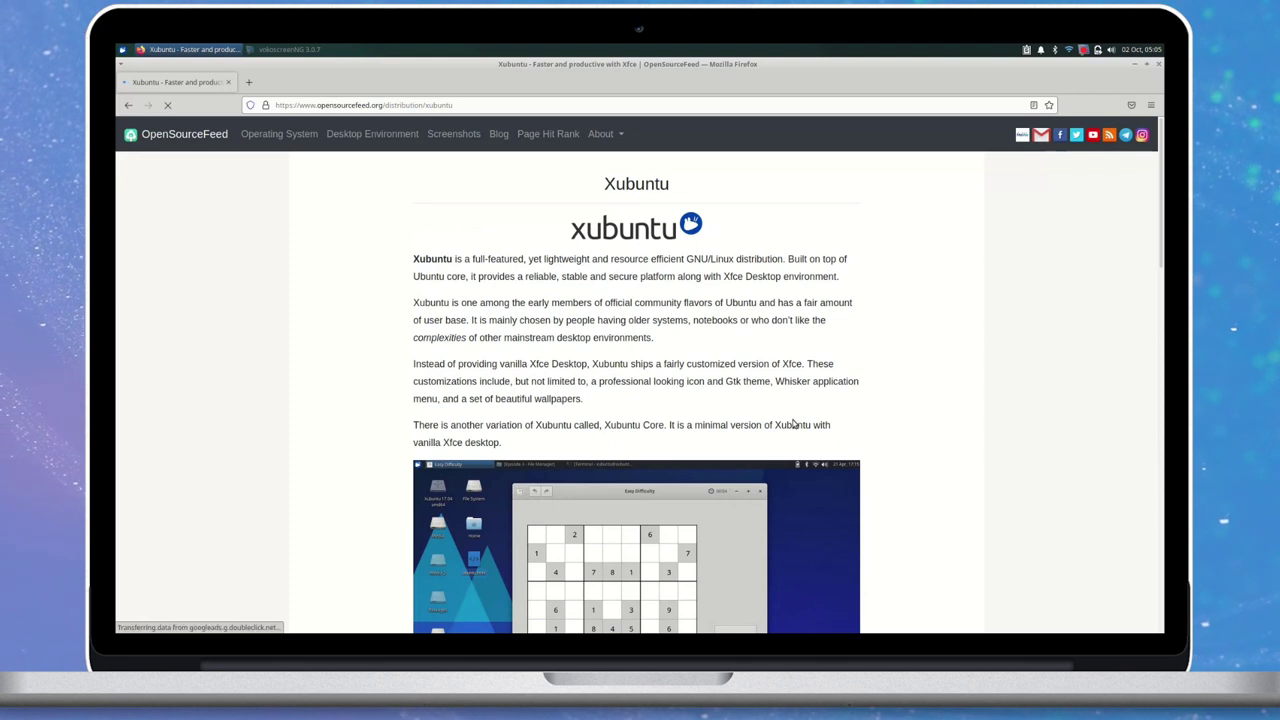
{"action": "scroll", "coordinate": [775, 432], "scroll_direction": "down", "scroll_amount": 6}
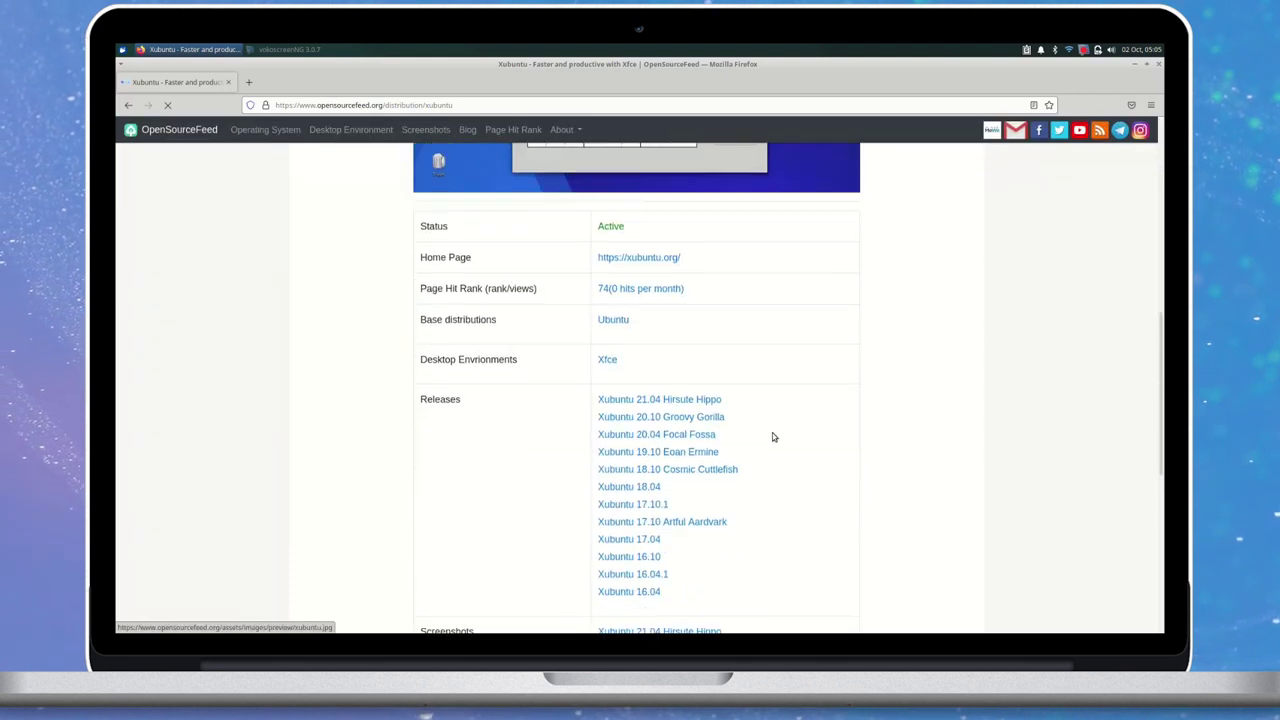
{"action": "scroll", "coordinate": [773, 437], "scroll_direction": "up", "scroll_amount": 6}
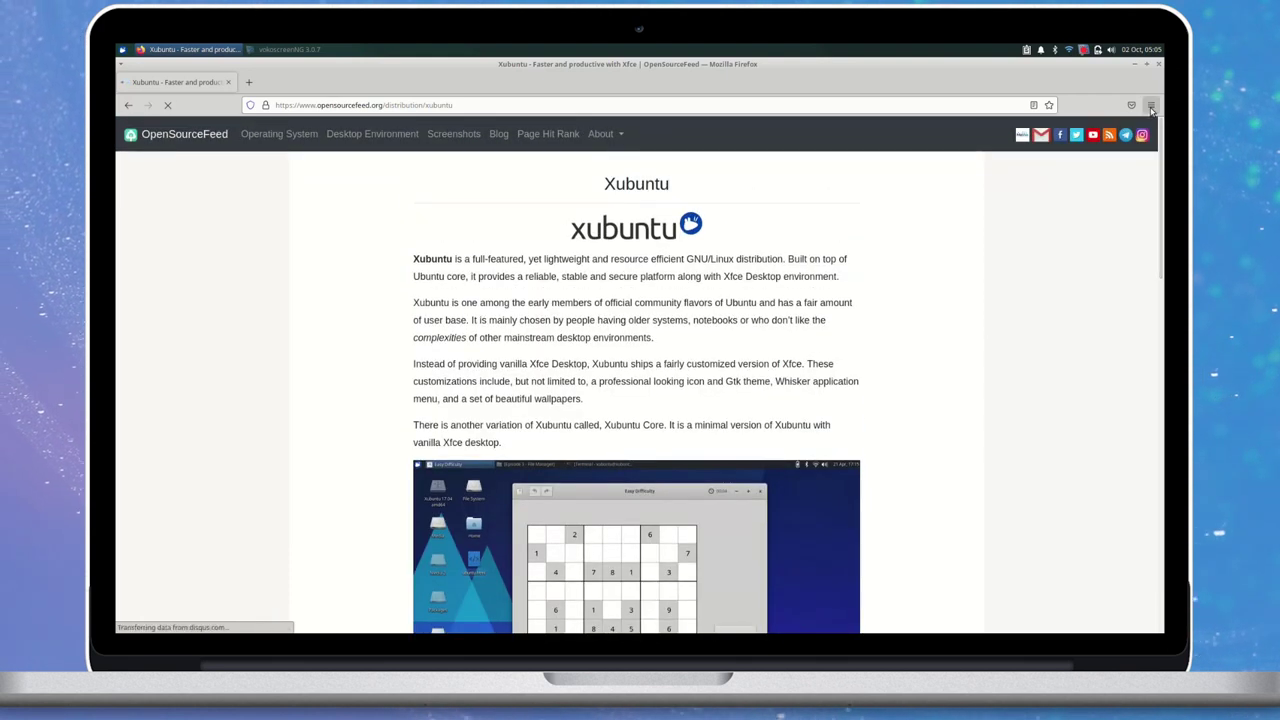
Show the About Firefox information to check the browser version
{"action": "left_click", "coordinate": [1151, 104]}
{"action": "left_click", "coordinate": [1052, 421]}
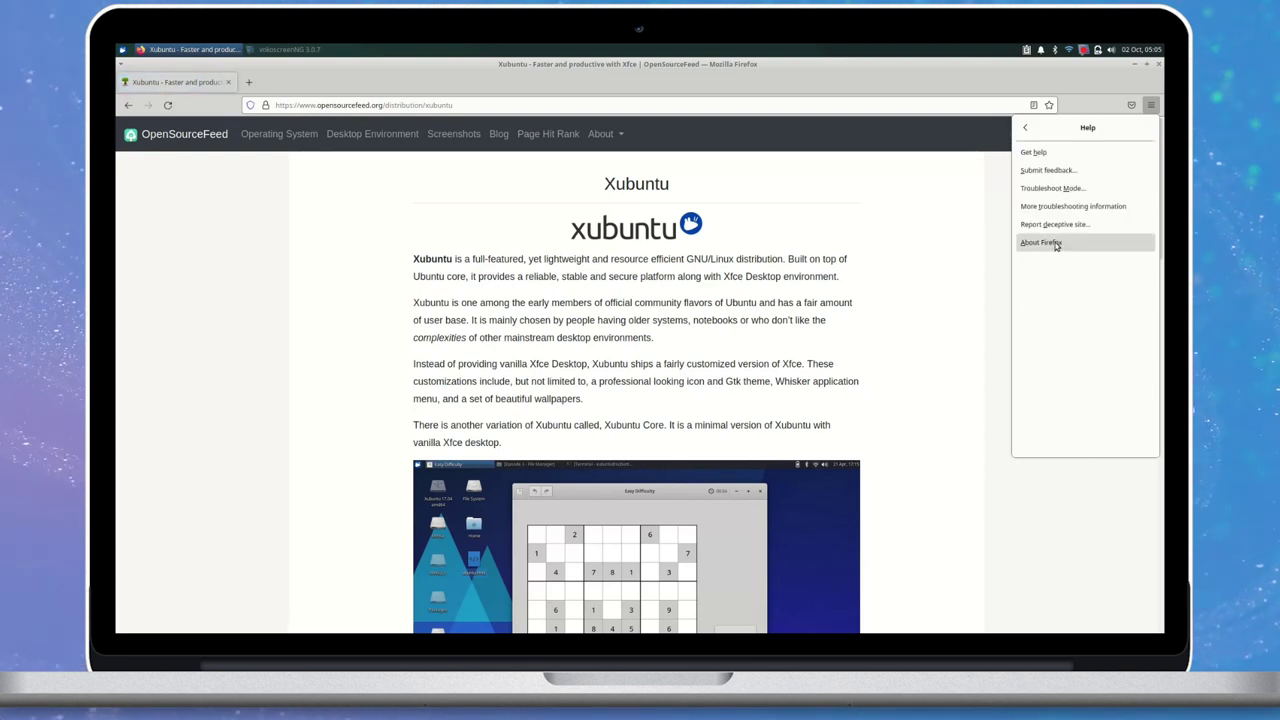
{"action": "left_click", "coordinate": [1050, 243]}
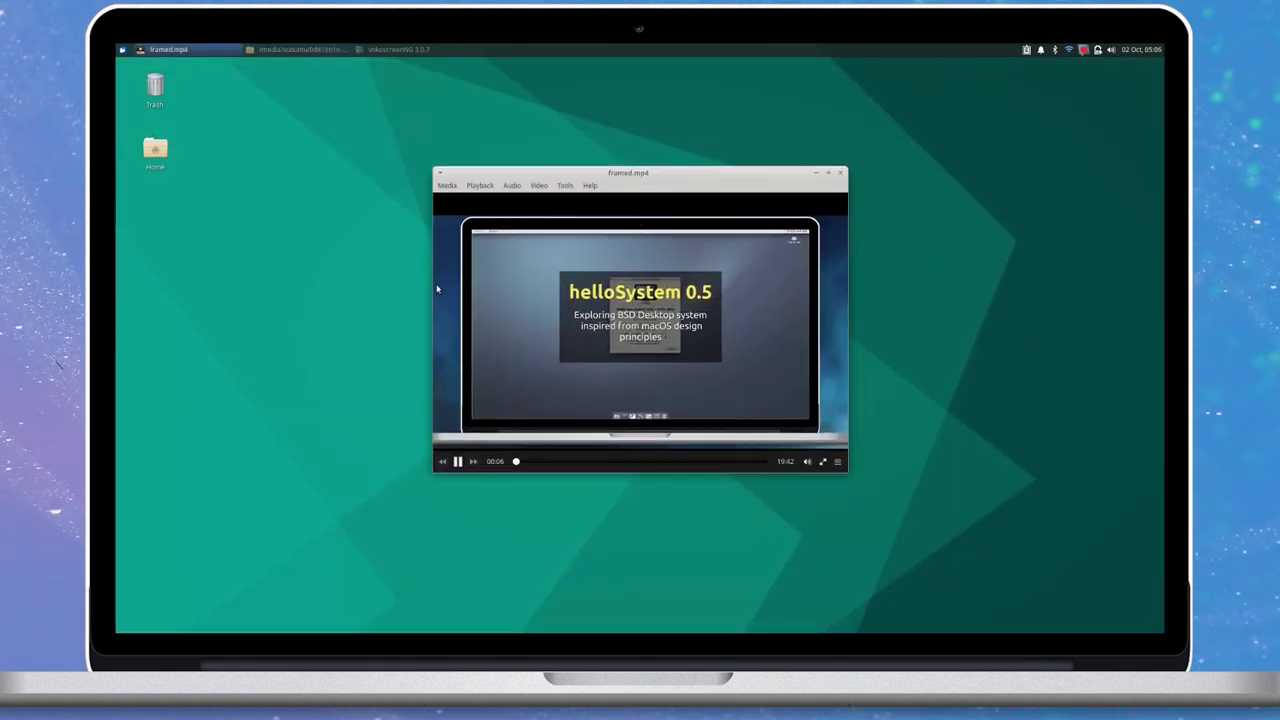
Widen the video player window playing framed.mp4, and switch the video to full screen and back
{"action": "left_click_drag", "start_coordinate": [435, 281], "coordinate": [343, 277]}
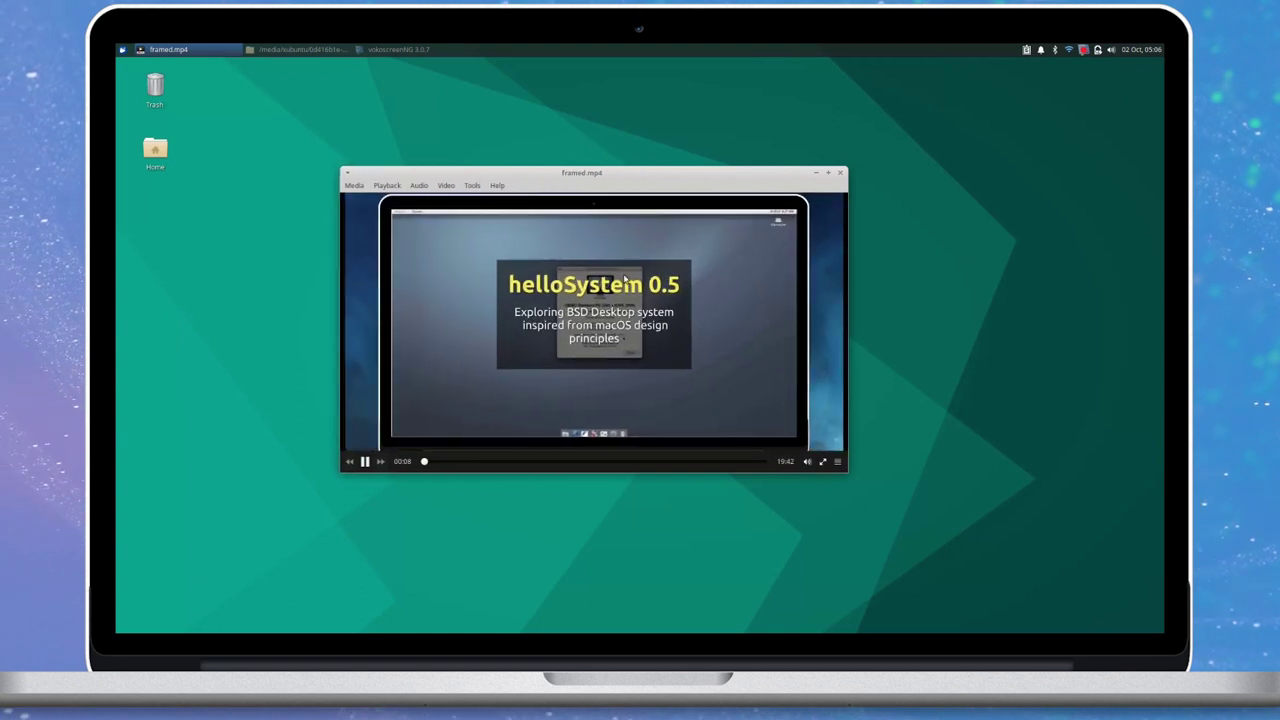
{"action": "double_click", "coordinate": [627, 280]}
{"action": "double_click", "coordinate": [625, 279]}
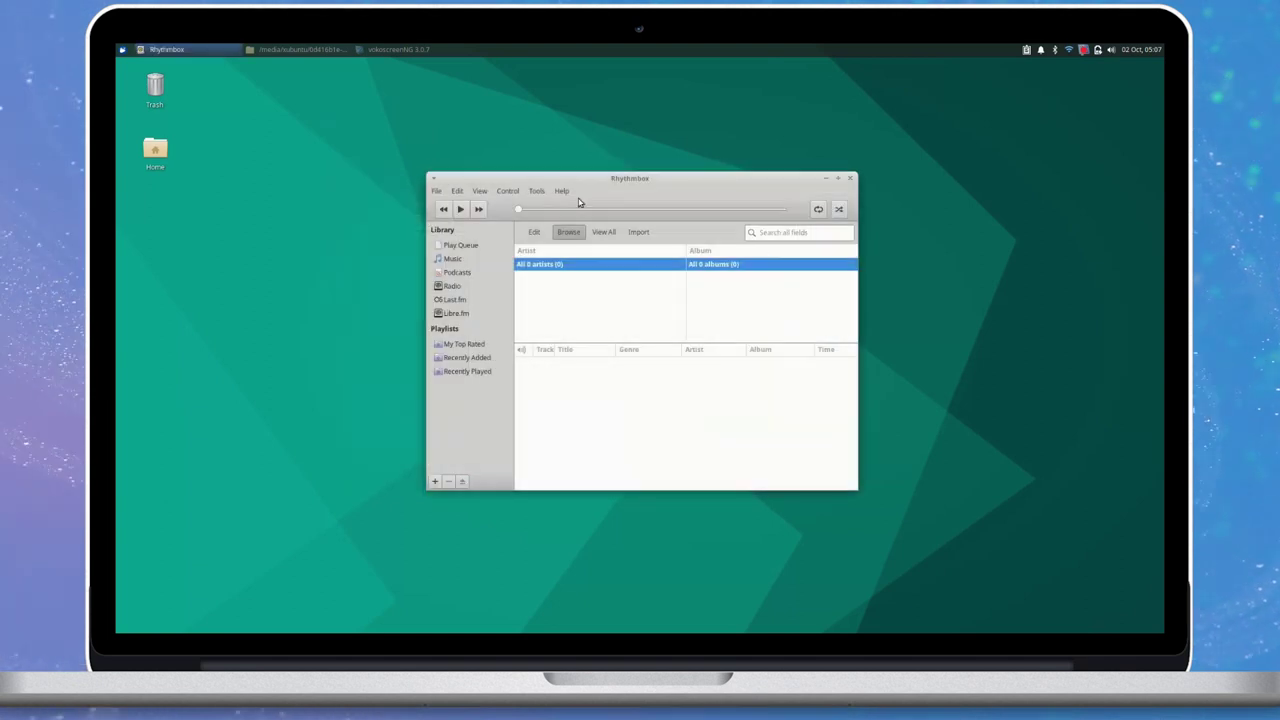
Play the HBR1.com - Tronic Lounge station from Rhythmbox's internet radio list and open the desktop's sound controls
{"action": "left_click", "coordinate": [462, 285]}
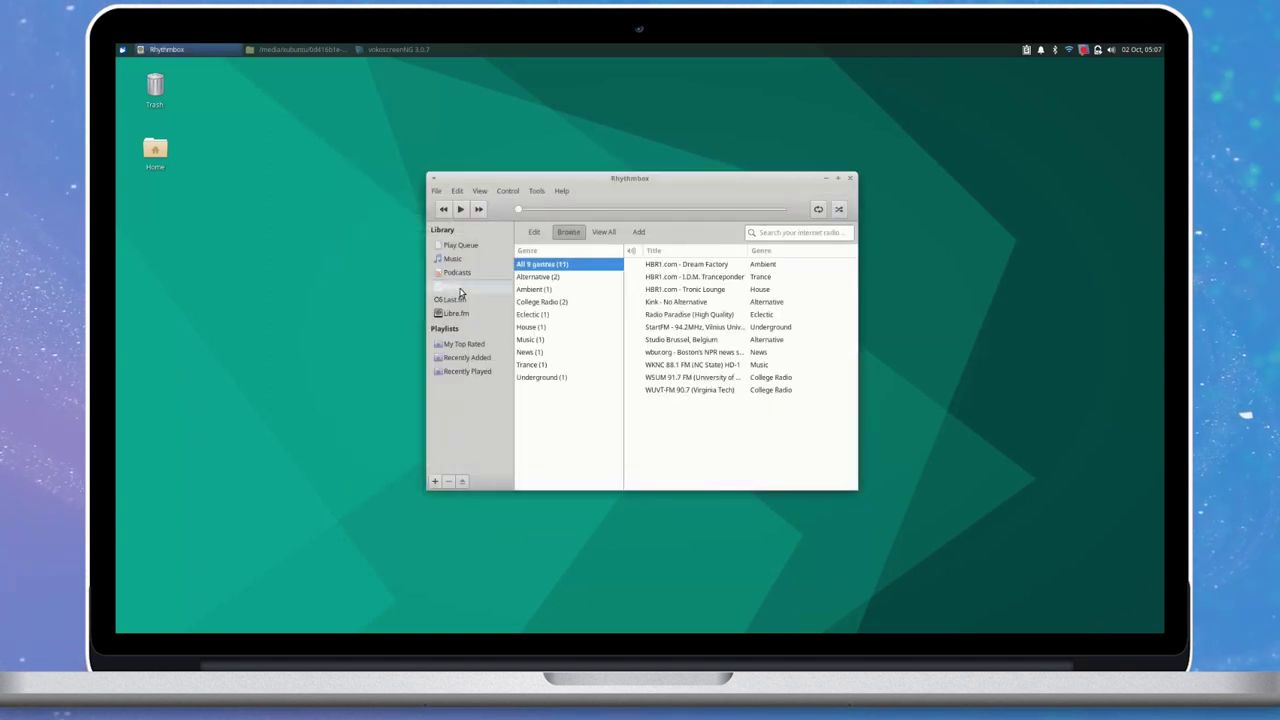
{"action": "left_click", "coordinate": [742, 292]}
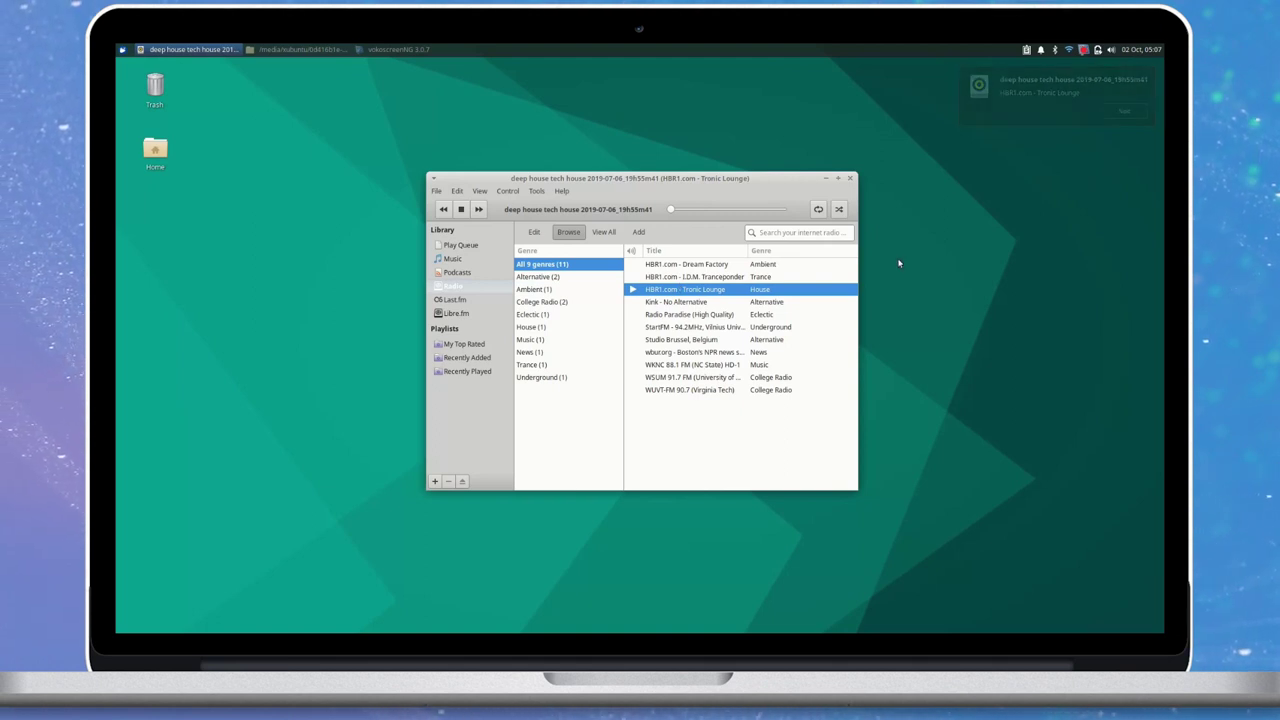
{"action": "left_click", "coordinate": [1114, 51]}
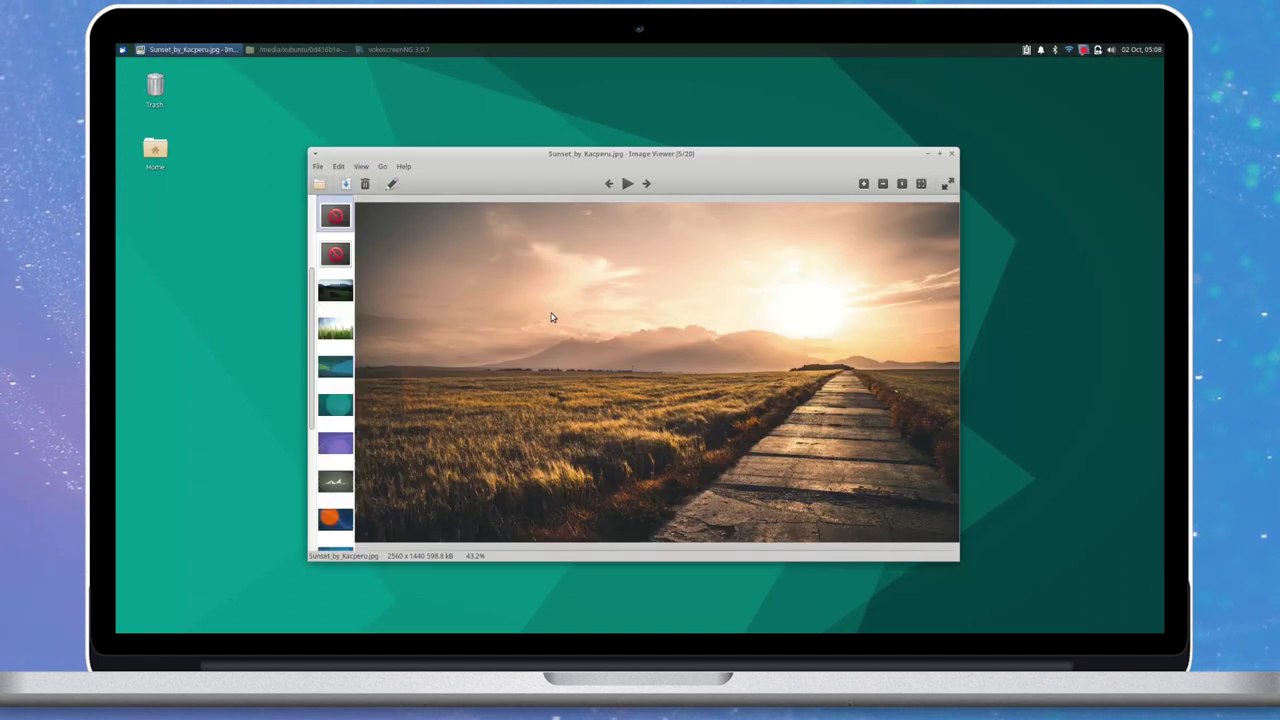
Browse the bundled wallpapers in the Image Viewer, from Sunset_by_Kacperu.jpg through xubuntu-artful.png to xubuntu-zesty.png
{"action": "key", "text": "Left"}
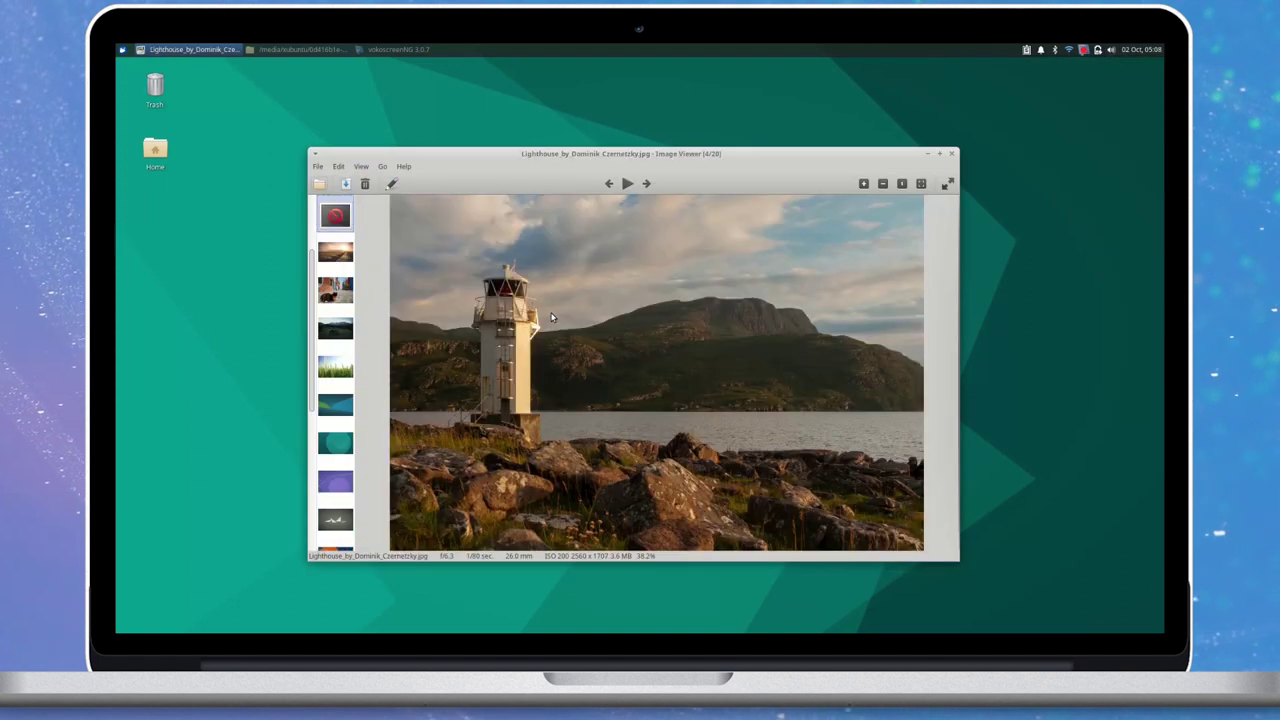
{"action": "key", "text": "Left"}
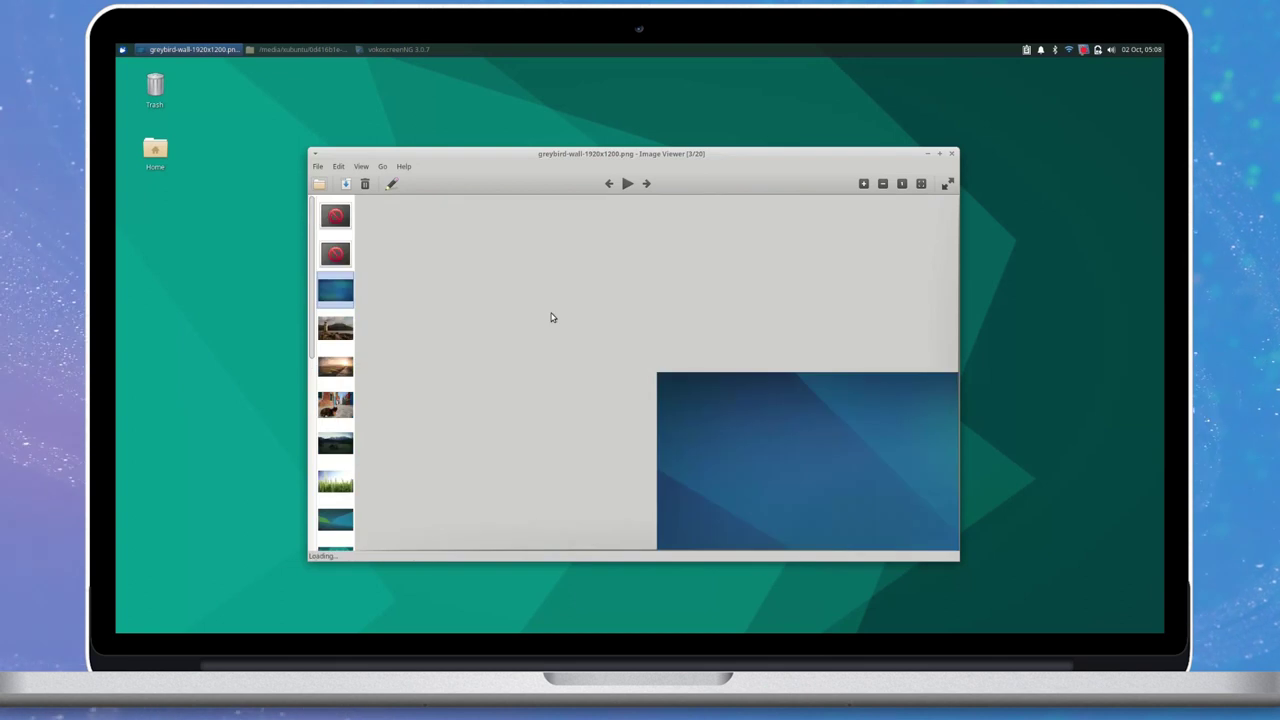
{"action": "left_click", "coordinate": [335, 443]}
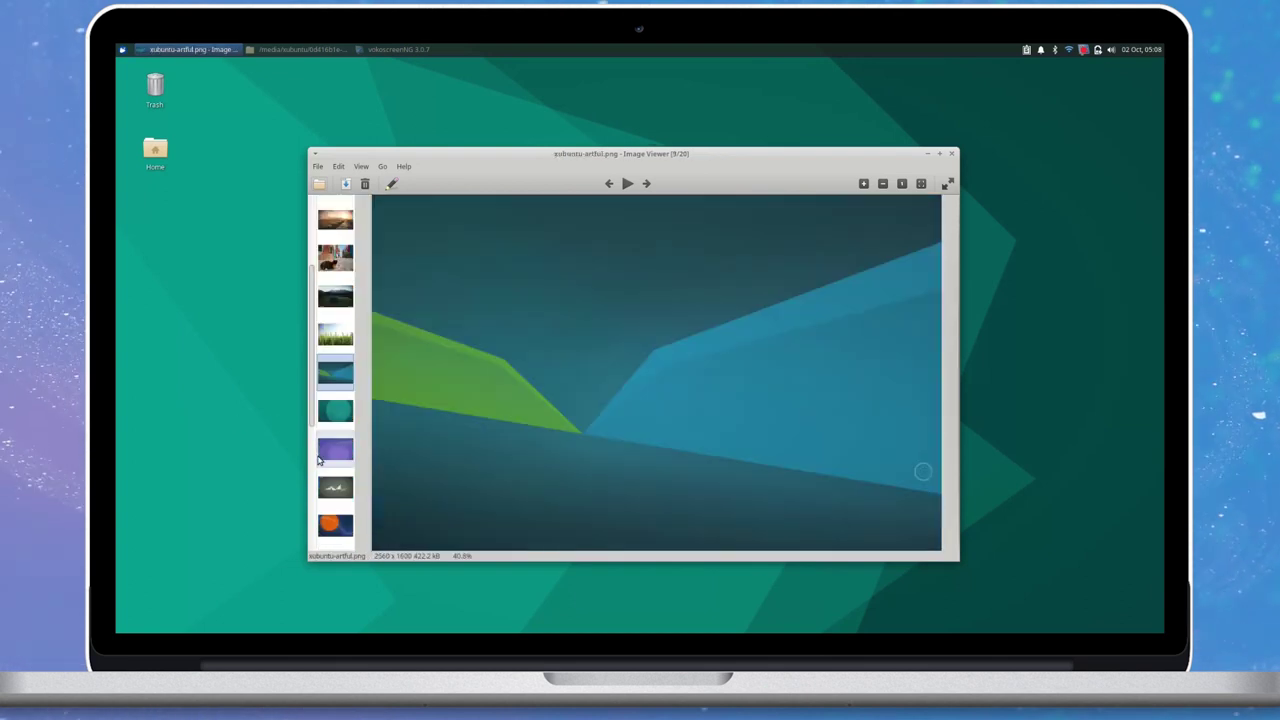
{"action": "left_click", "coordinate": [336, 488]}
{"action": "left_click", "coordinate": [342, 531]}
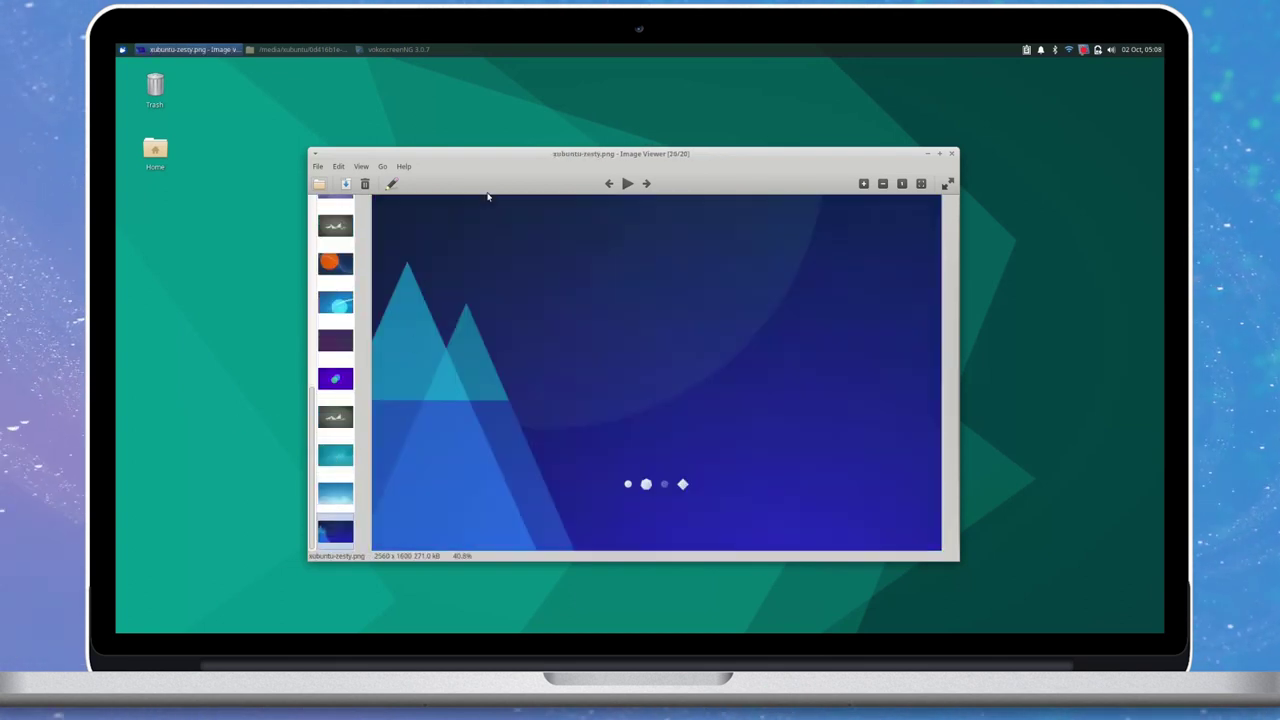
Maximize the Image Viewer window to look at more wallpapers, and show the program's About information
{"action": "double_click", "coordinate": [539, 157]}
{"action": "key", "text": "Left"}
{"action": "key", "text": "Left"}
{"action": "key", "text": "Left"}
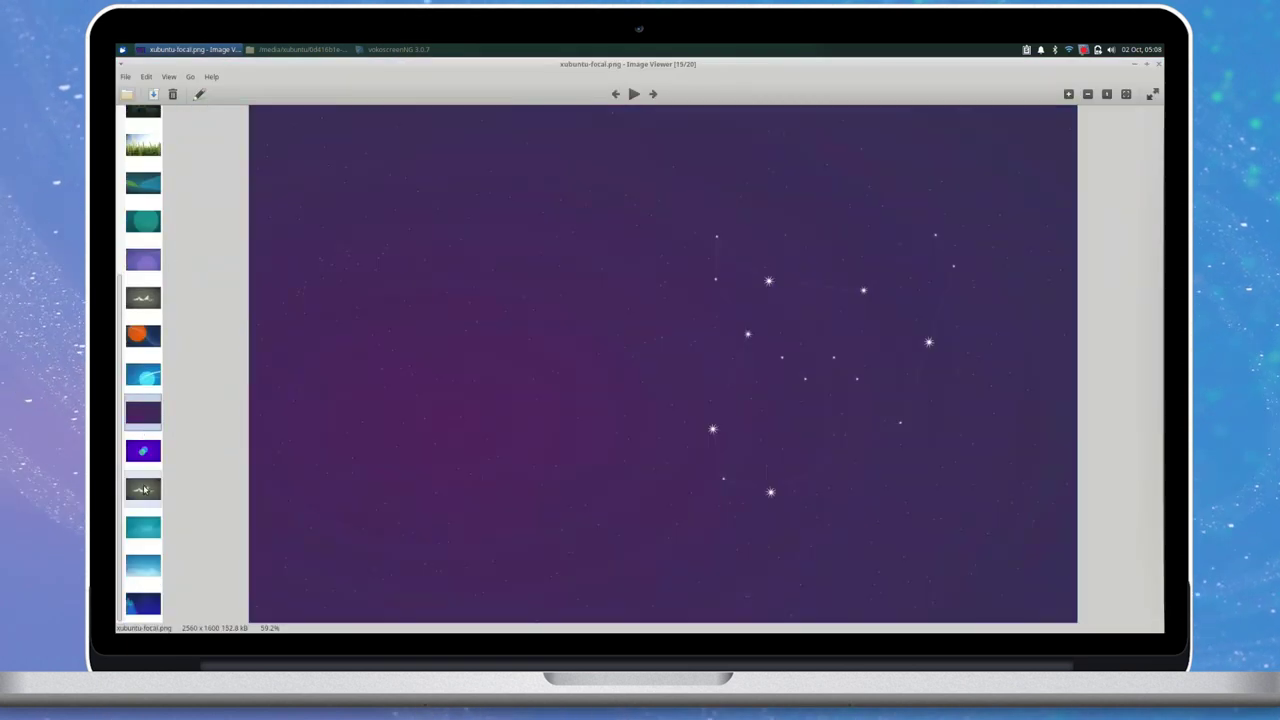
{"action": "left_click", "coordinate": [214, 78]}
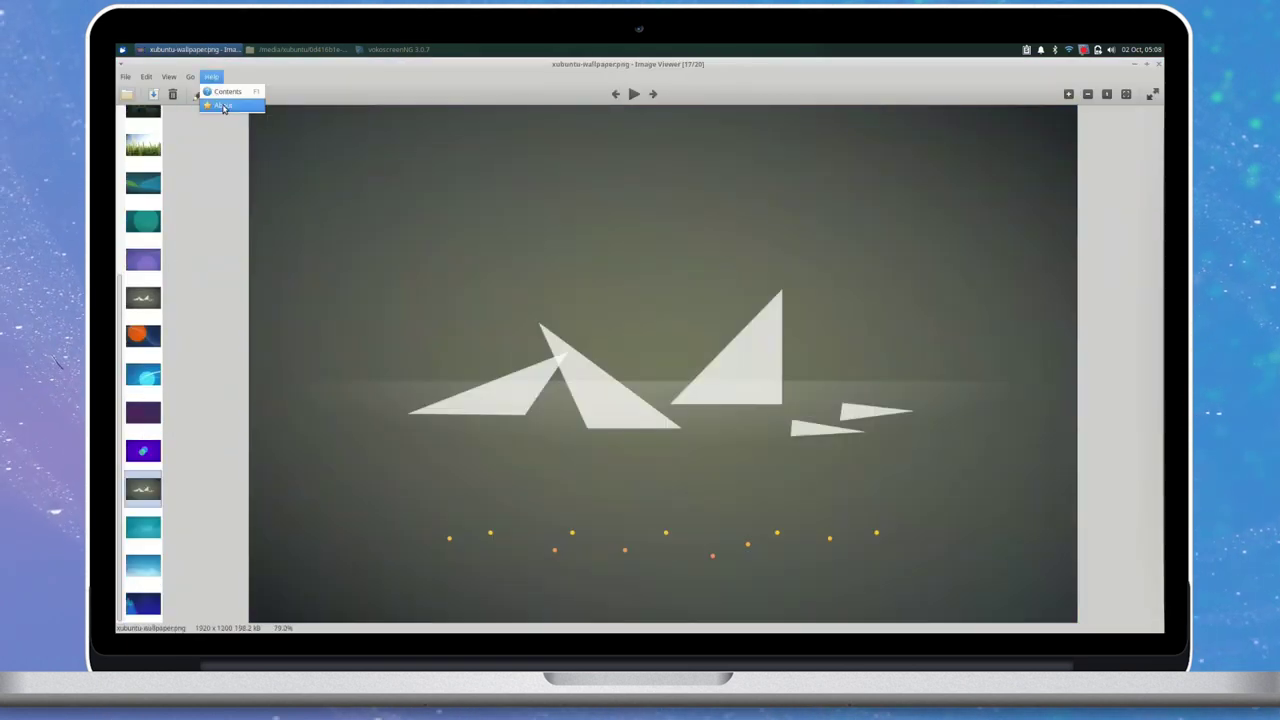
{"action": "left_click", "coordinate": [223, 106]}
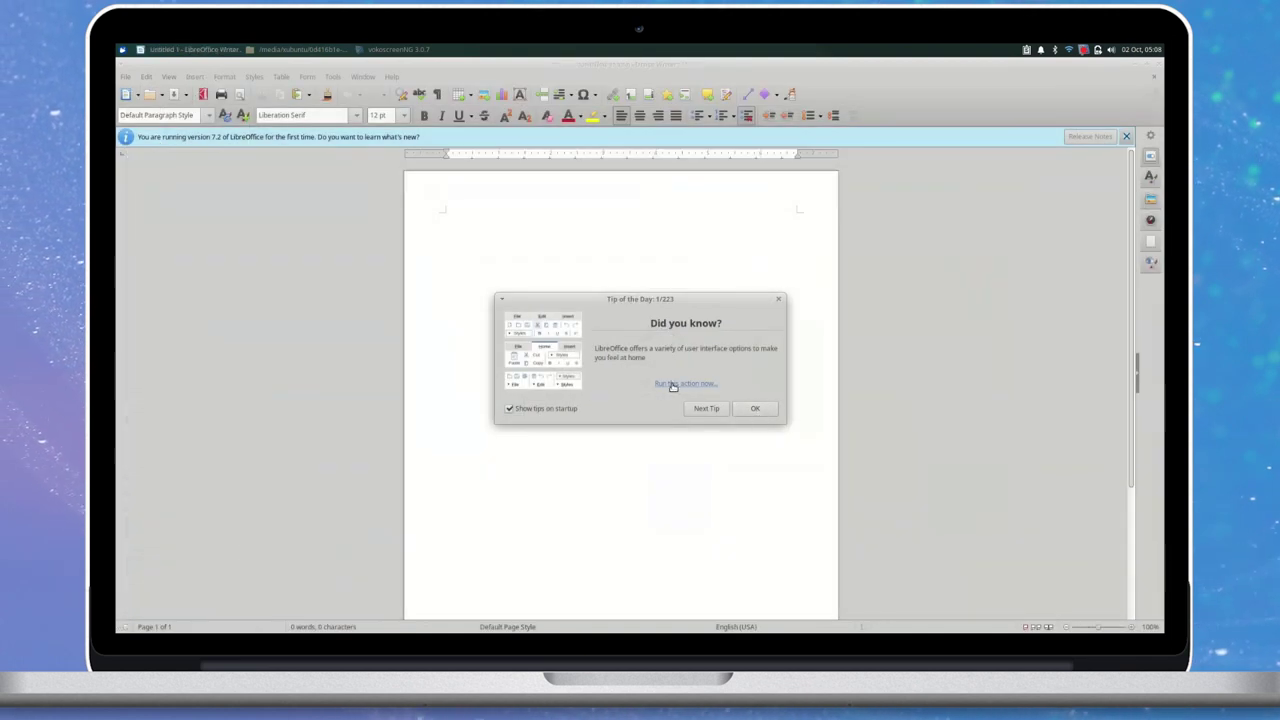
Dismiss the Tip of the Day and enter "Xubuntu 21.10" and "Impish Indri" on two lines of the blank document
{"action": "left_click", "coordinate": [755, 408]}
{"action": "type", "text": "Xubuntu 21.10"}
{"action": "key", "text": "Return"}
{"action": "type", "text": "Impish Indri"}
Format "Xubuntu 21.10" with the Title style and a dark magenta font colour, and "Impish Indri" with the Subtitle style
{"action": "left_click_drag", "start_coordinate": [445, 217], "coordinate": [499, 217]}
{"action": "left_click", "coordinate": [209, 115]}
{"action": "left_click", "coordinate": [141, 188]}
{"action": "left_click", "coordinate": [209, 115]}
{"action": "left_click_drag", "start_coordinate": [445, 254], "coordinate": [691, 233]}
{"action": "left_click", "coordinate": [145, 205]}
{"action": "left_click", "coordinate": [580, 115]}
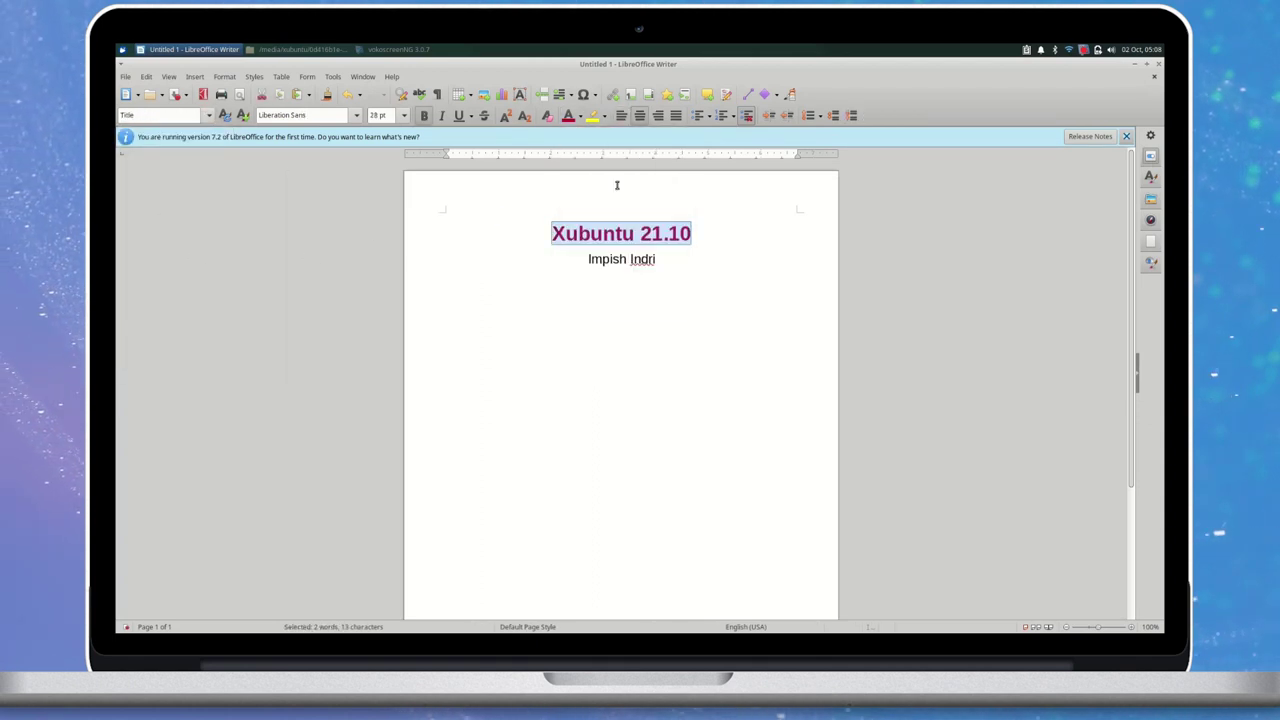
{"action": "left_click", "coordinate": [617, 187]}
Show the document's Properties sidebar and open the About LibreOffice information
{"action": "key", "text": "ctrl+a"}
{"action": "left_click", "coordinate": [1150, 155]}
{"action": "left_click", "coordinate": [723, 289]}
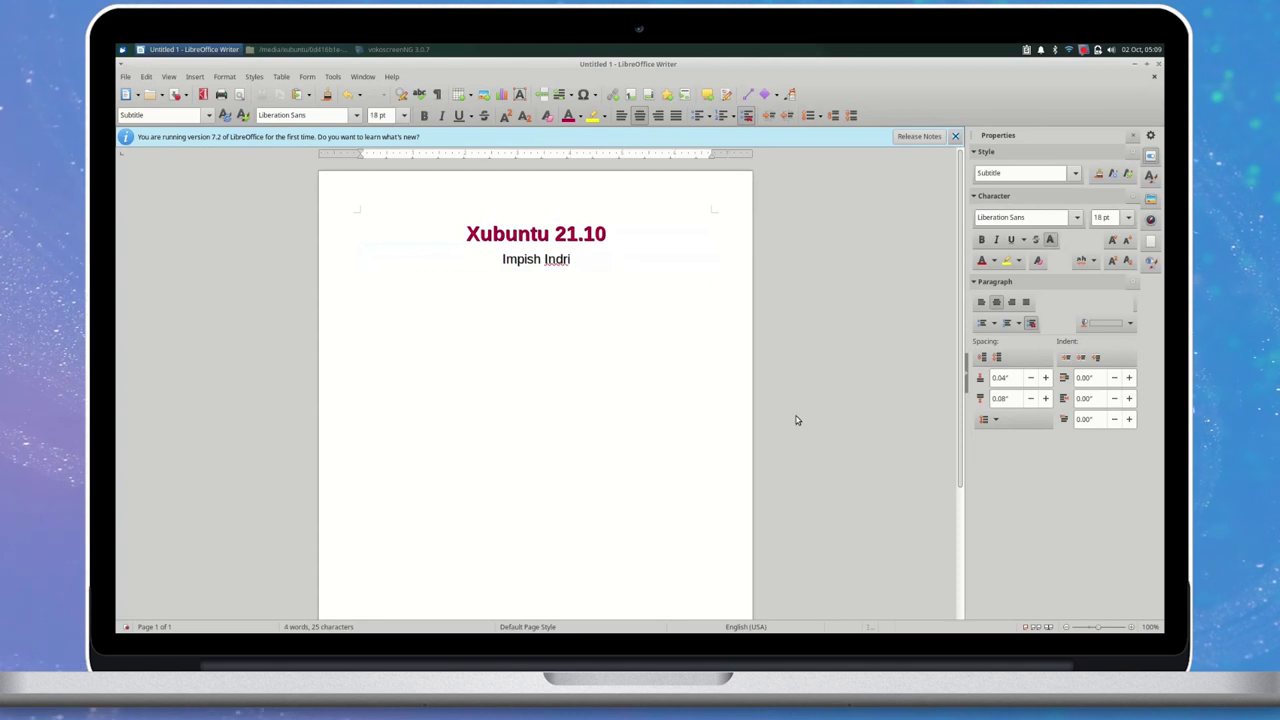
{"action": "left_click", "coordinate": [391, 77]}
{"action": "left_click", "coordinate": [422, 243]}
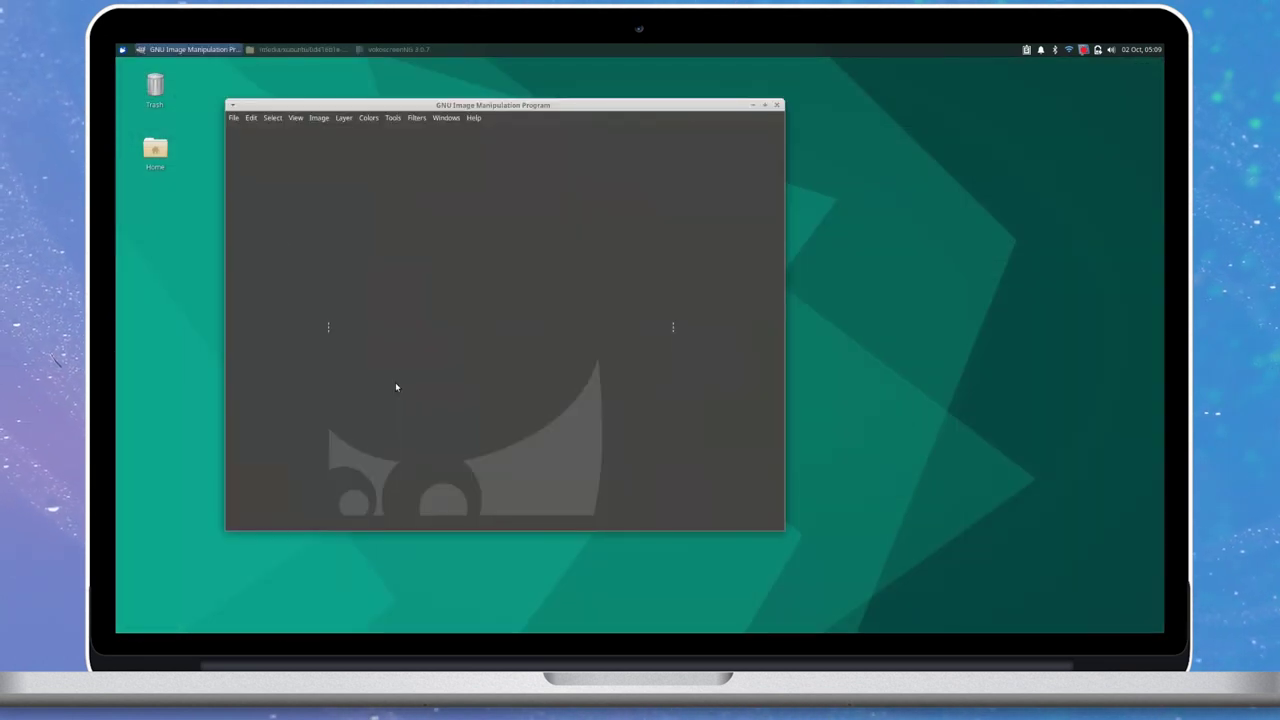
Maximize the GIMP window and create a new 1920 × 1080 px image filled with transparency
{"action": "double_click", "coordinate": [548, 105]}
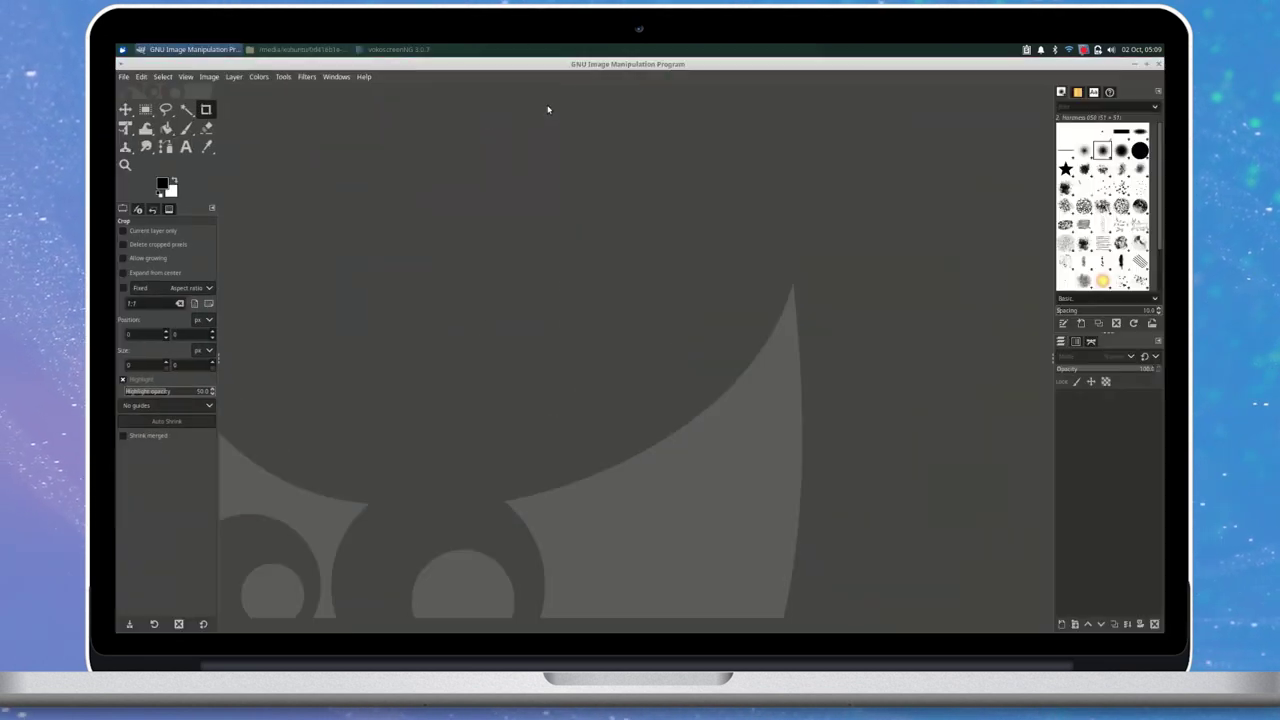
{"action": "left_click", "coordinate": [124, 77]}
{"action": "left_click", "coordinate": [140, 90]}
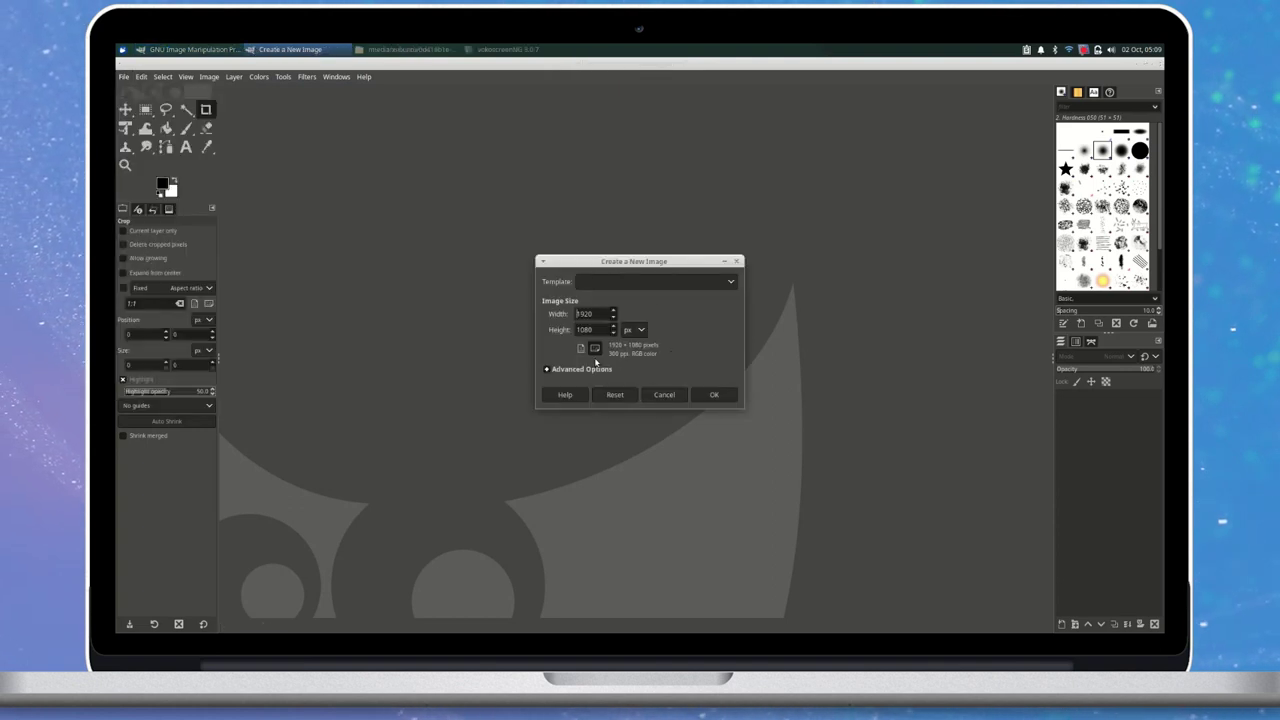
{"action": "left_click", "coordinate": [590, 369]}
{"action": "left_click", "coordinate": [635, 510]}
{"action": "left_click", "coordinate": [643, 543]}
{"action": "left_click", "coordinate": [716, 563]}
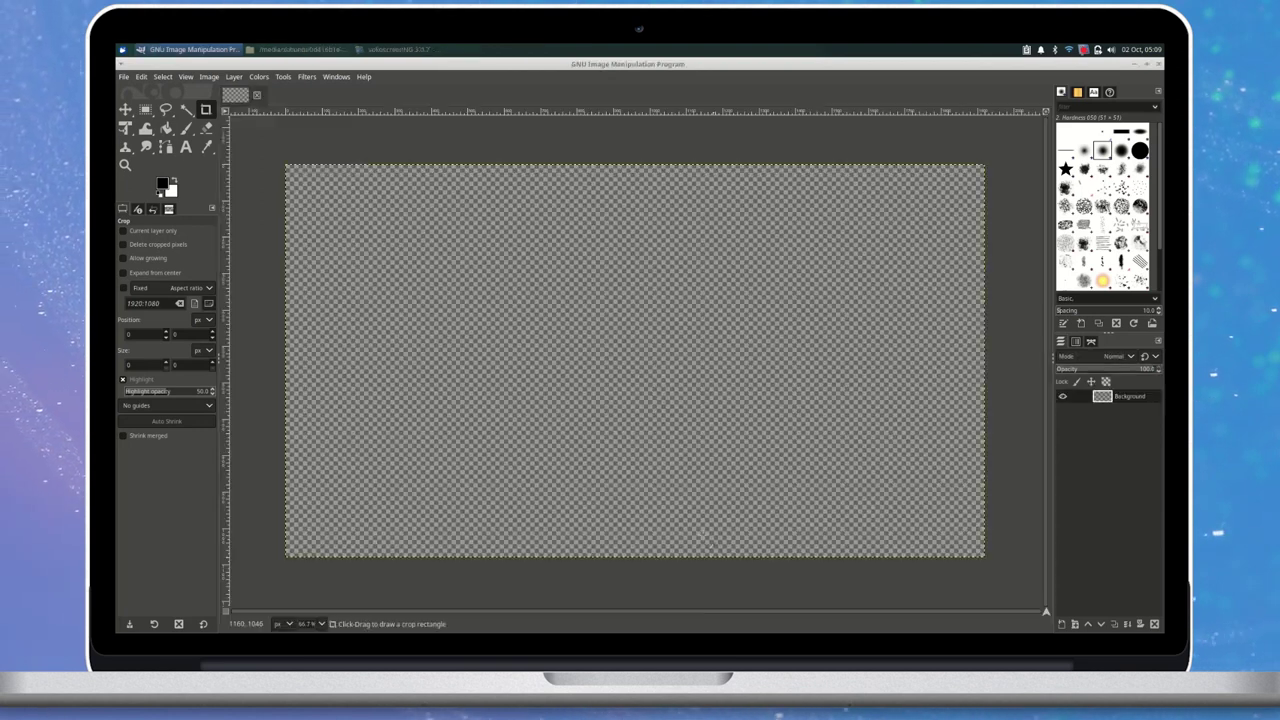
Add a text box across the canvas reading "Xubuntu 21.10" and "Impish Indri" on two lines
{"action": "key", "text": "t"}
{"action": "left_click_drag", "start_coordinate": [285, 265], "coordinate": [990, 433]}
{"action": "type", "text": "Xubuntu 21.10"}
{"action": "key", "text": "Return"}
{"action": "type", "text": "Impish Indri"}
Create a selection from the text on a new layer and grow it by 5 px
{"action": "right_click", "coordinate": [662, 268]}
{"action": "left_click", "coordinate": [700, 400]}
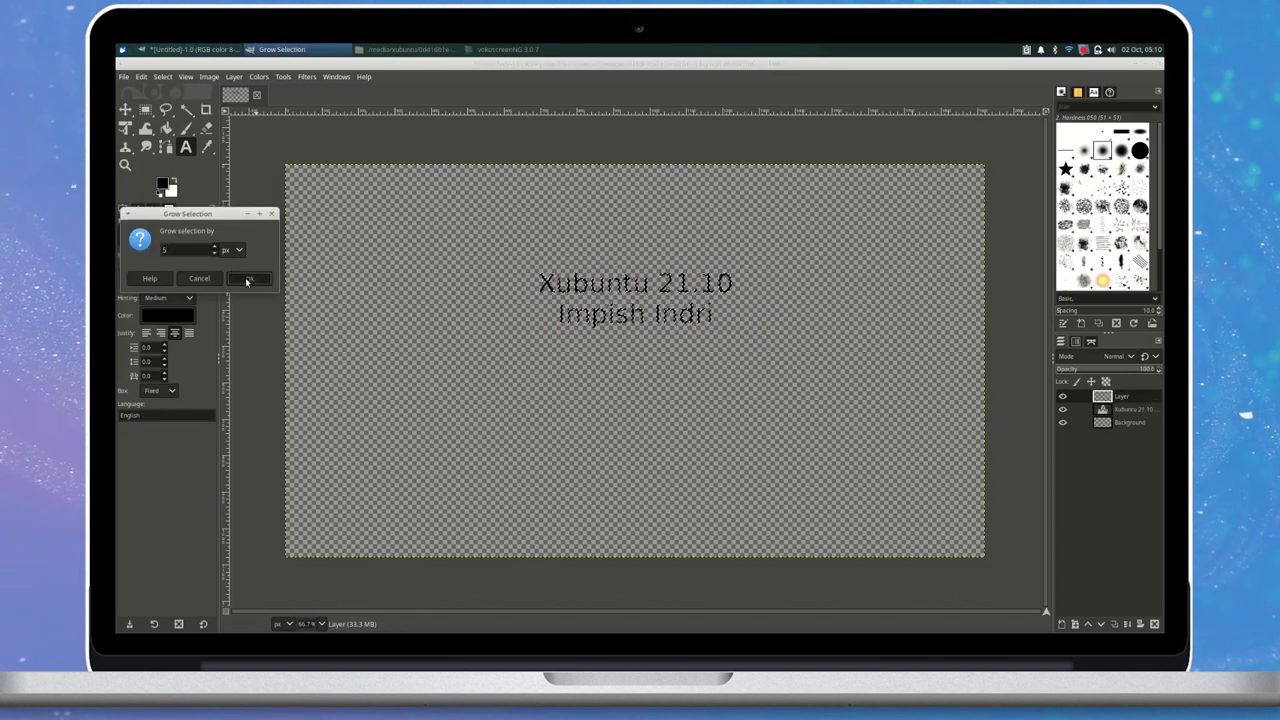
{"action": "left_click", "coordinate": [247, 281]}
Set the foreground colour to dark red and bucket-fill the grown text selection on the new layer
{"action": "left_click", "coordinate": [162, 185]}
{"action": "left_click_drag", "start_coordinate": [150, 150], "coordinate": [190, 240]}
{"action": "left_click", "coordinate": [300, 277]}
{"action": "left_click", "coordinate": [166, 128]}
{"action": "left_click", "coordinate": [640, 290]}
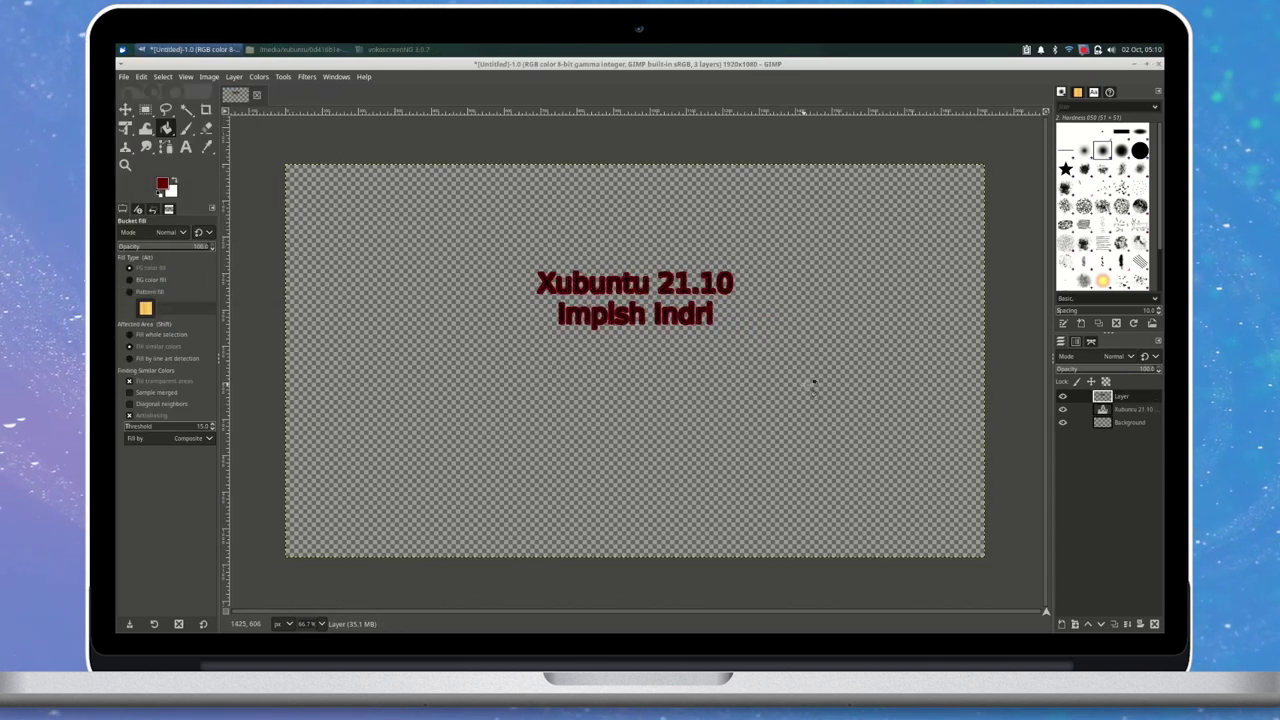
Apply a filter with adjusted parameter values to the dark red text layer
{"action": "left_click", "coordinate": [307, 76]}
{"action": "mouse_move", "coordinate": [369, 196]}
{"action": "left_click", "coordinate": [510, 196]}
{"action": "left_click_drag", "start_coordinate": [434, 376], "coordinate": [590, 372]}
{"action": "left_click_drag", "start_coordinate": [420, 312], "coordinate": [400, 312]}
{"action": "left_click_drag", "start_coordinate": [520, 288], "coordinate": [477, 291]}
{"action": "left_click", "coordinate": [570, 436]}
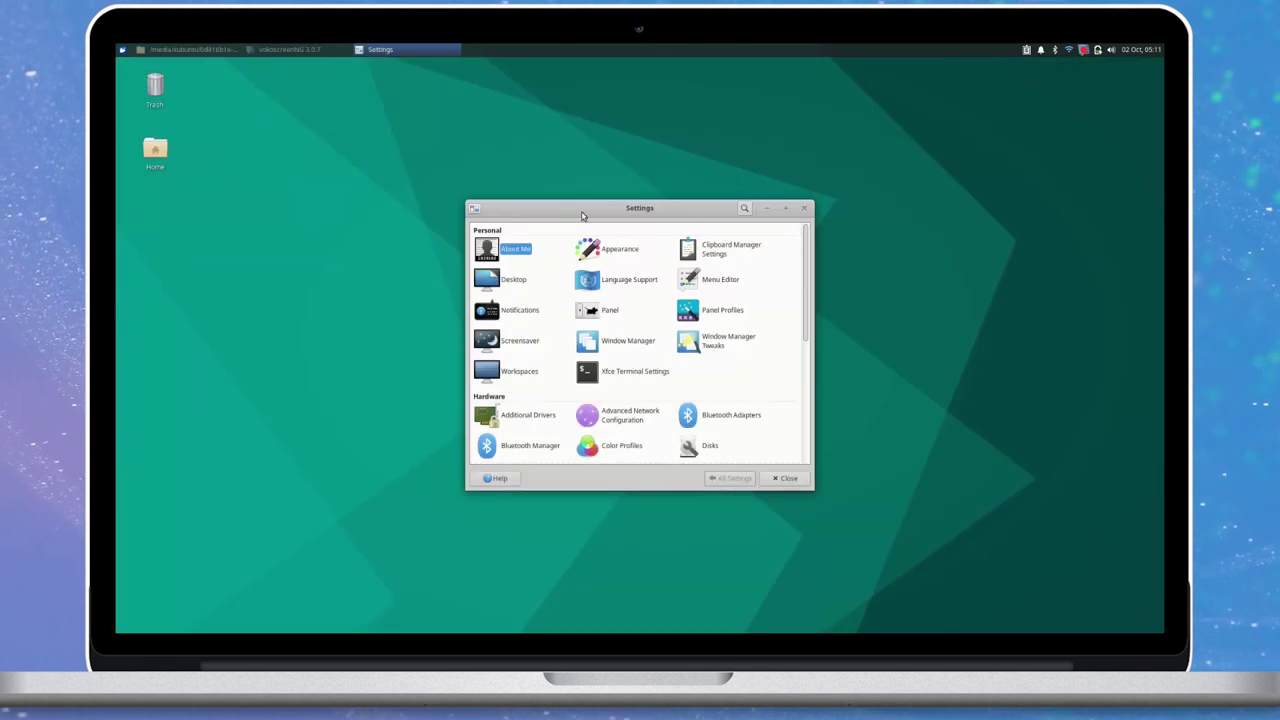
Enlarge and reposition the Settings window, and open the Appearance settings
{"action": "left_click_drag", "start_coordinate": [467, 197], "coordinate": [286, 94]}
{"action": "left_click_drag", "start_coordinate": [520, 111], "coordinate": [612, 156]}
{"action": "left_click", "coordinate": [548, 197]}
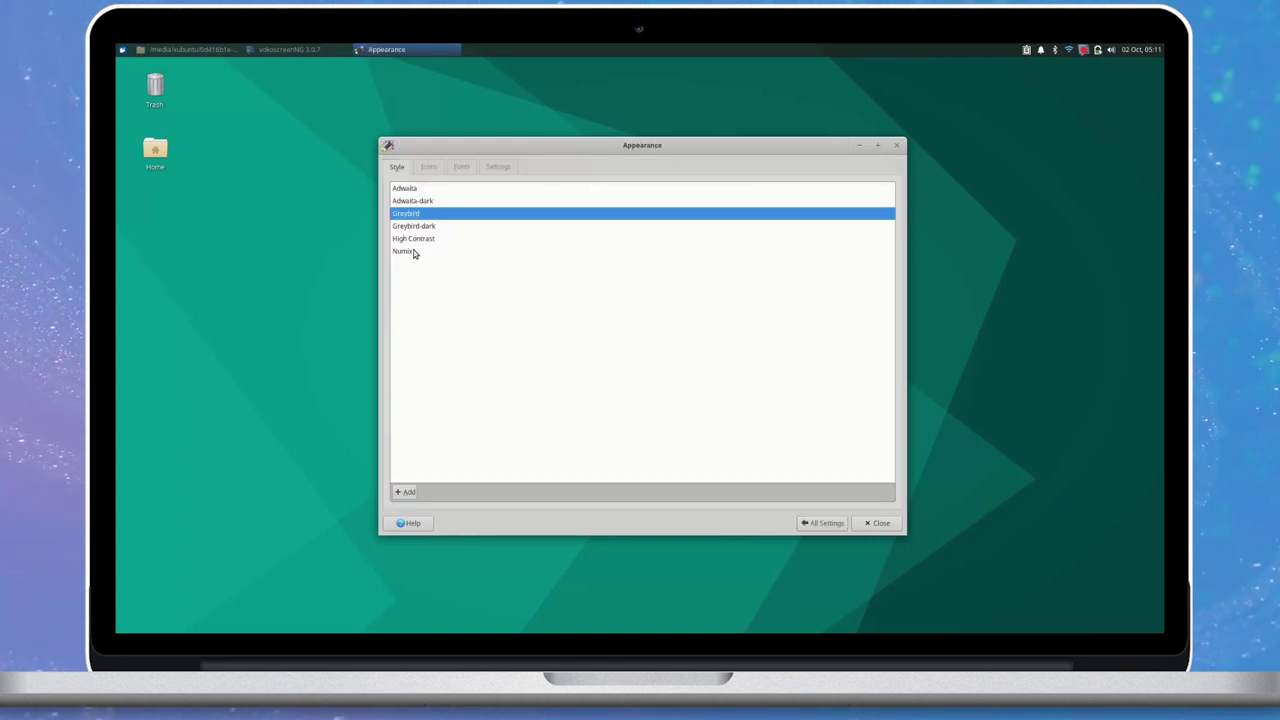
Try the Numix, Adwaita and Greybird-dark styles on the desktop, and return to the Greybird style
{"action": "left_click", "coordinate": [645, 253]}
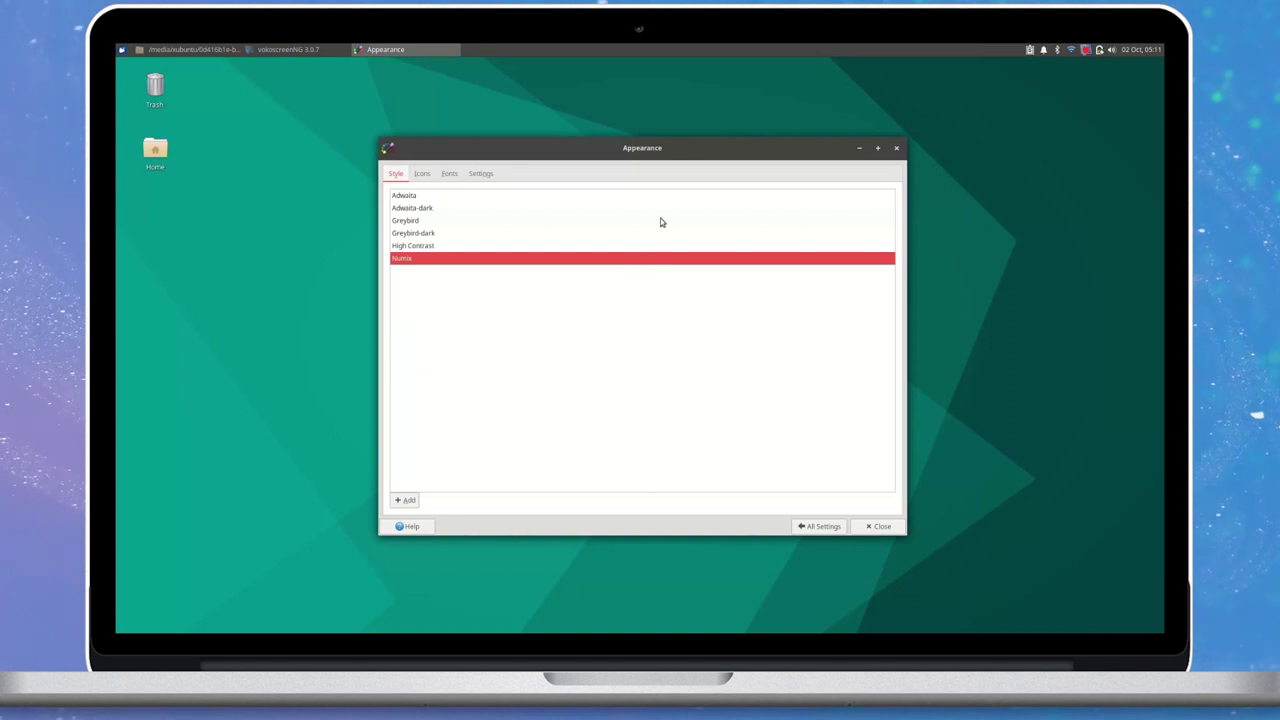
{"action": "left_click", "coordinate": [428, 197]}
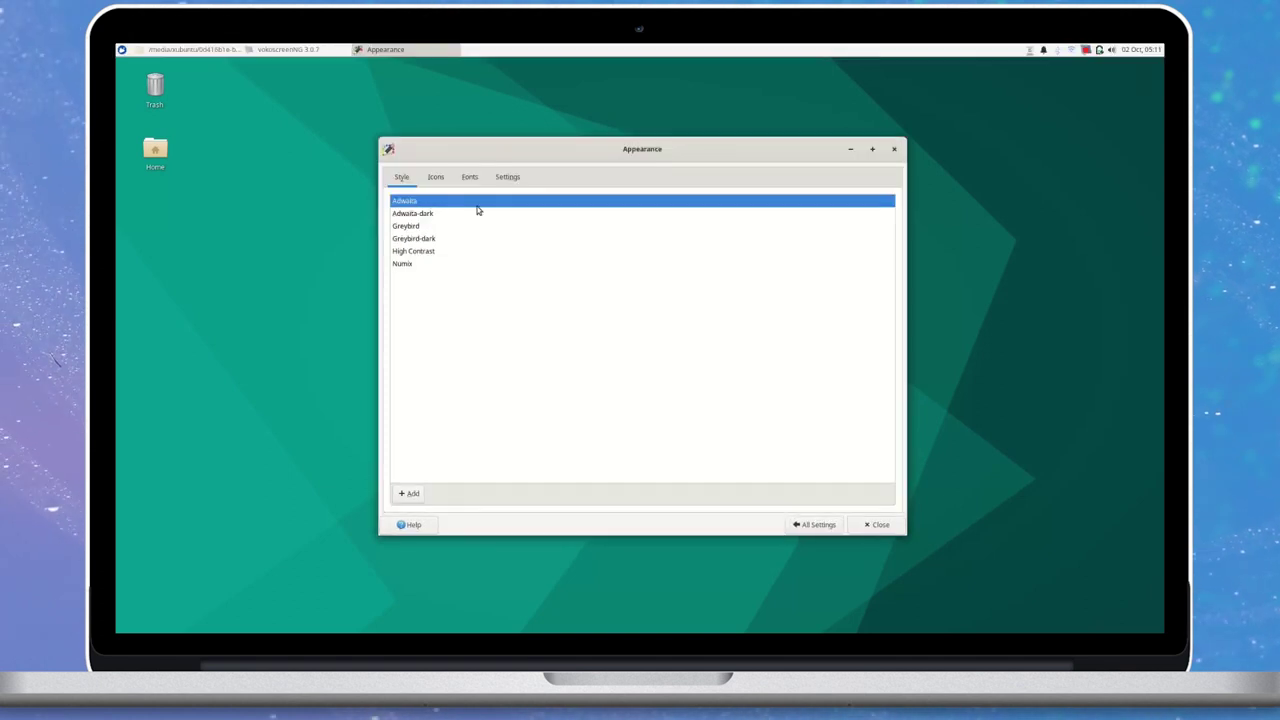
{"action": "left_click", "coordinate": [419, 228]}
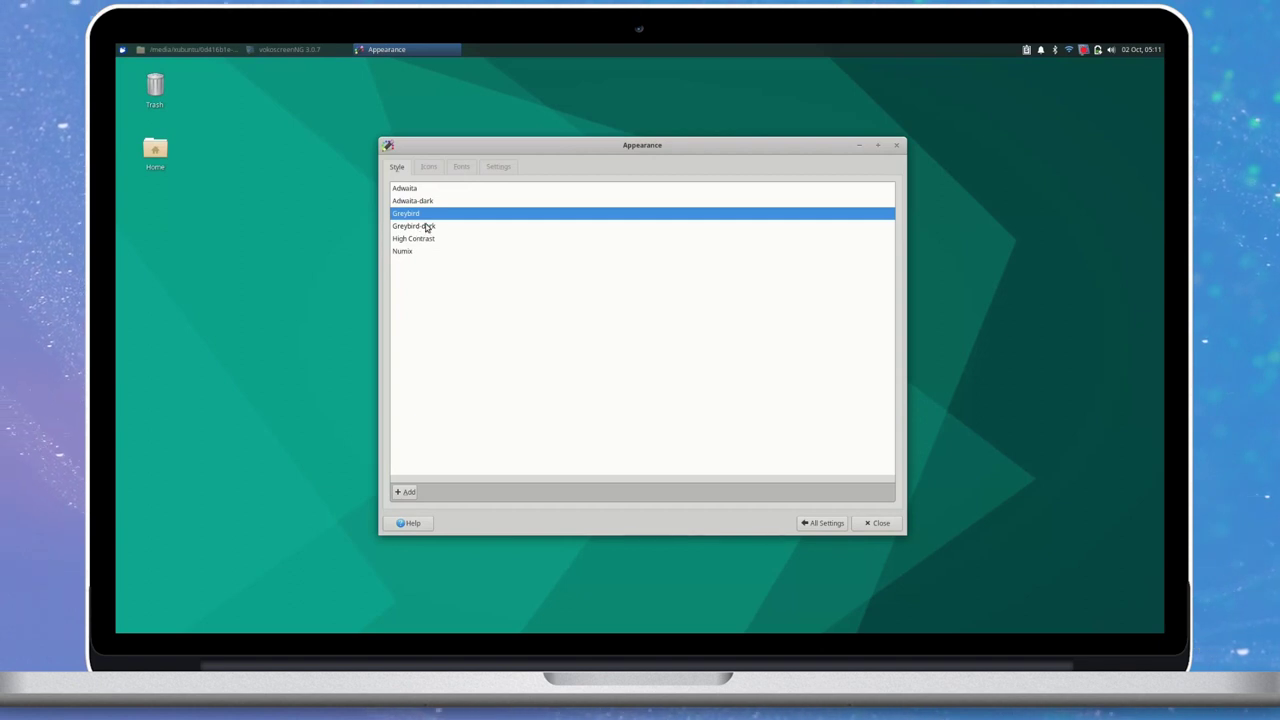
{"action": "left_click", "coordinate": [427, 227]}
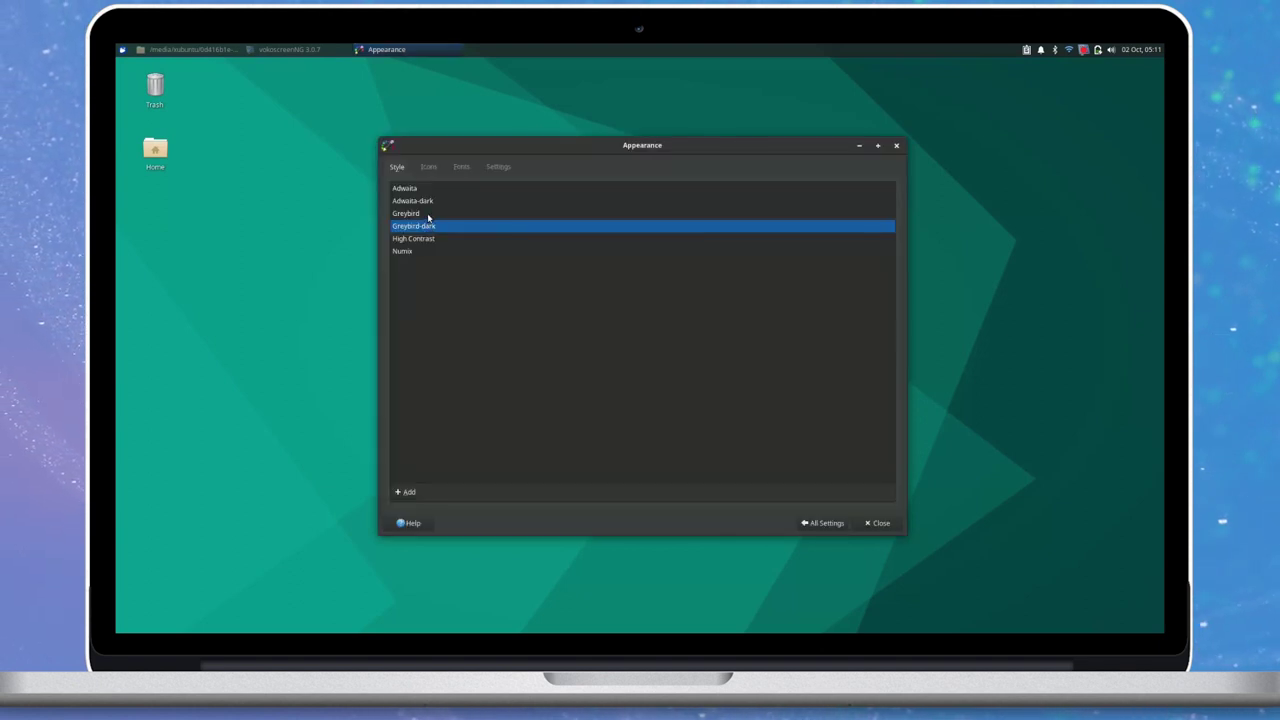
{"action": "left_click", "coordinate": [578, 214]}
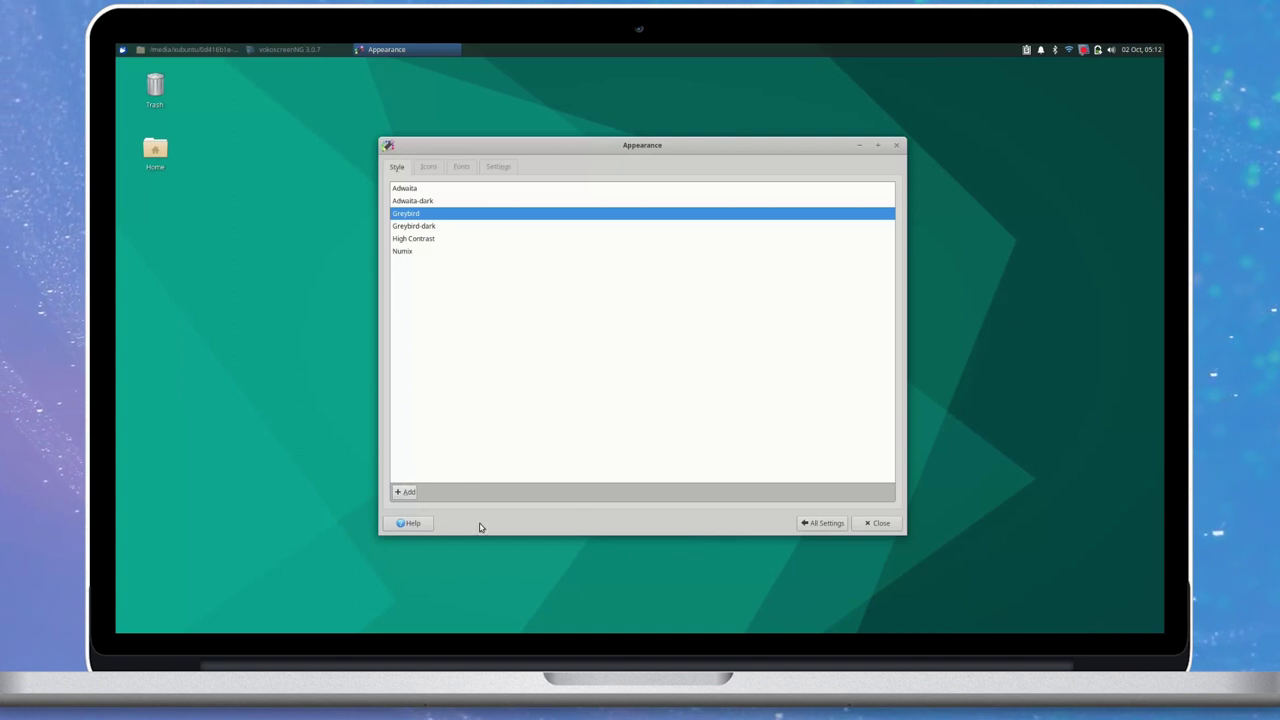
Go back to the settings overview, view the Clipboard Manager settings and close them
{"action": "left_click", "coordinate": [826, 523]}
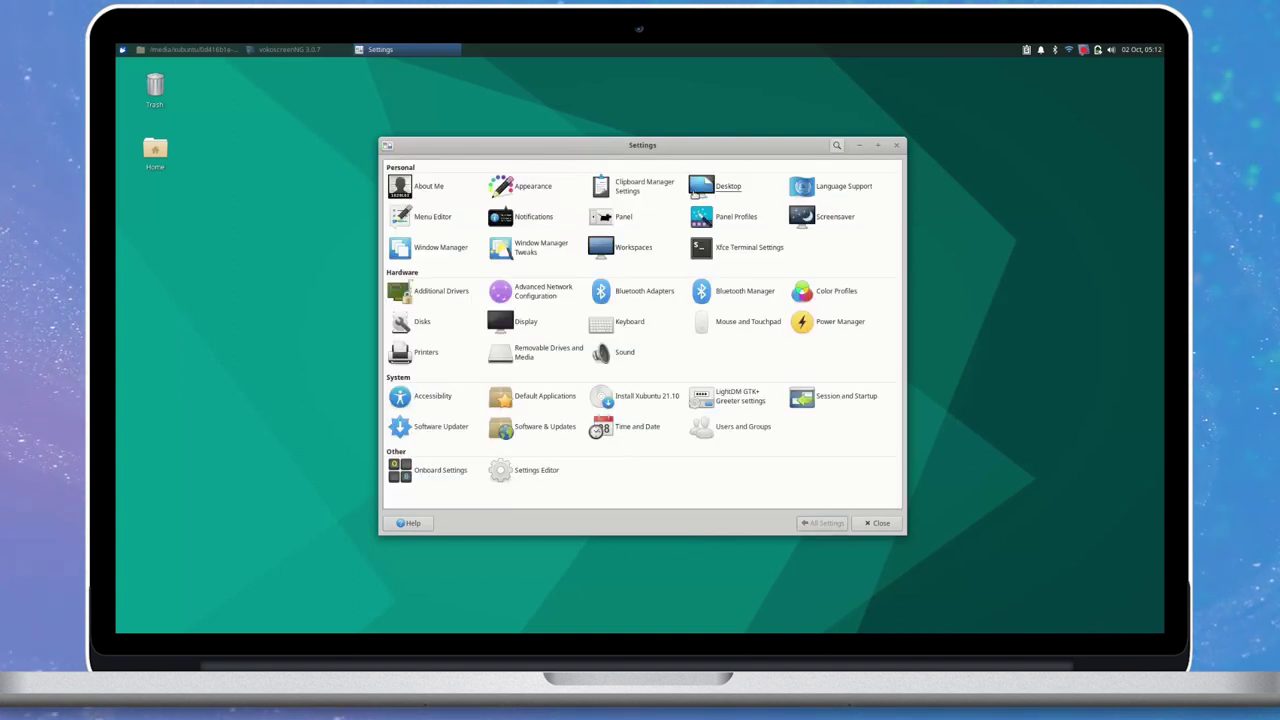
{"action": "left_click", "coordinate": [640, 187]}
{"action": "left_click", "coordinate": [723, 238]}
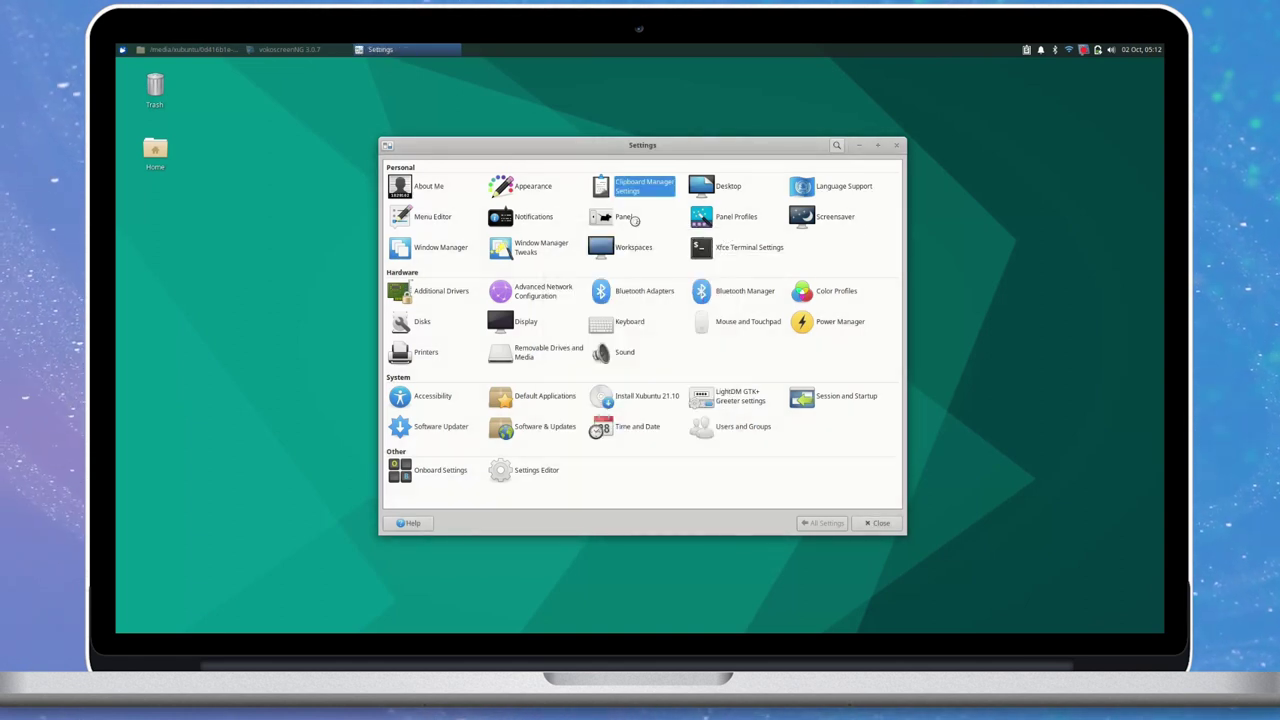
Look over the Panel settings, including the panel selection list, and return to the settings overview
{"action": "left_click", "coordinate": [622, 217]}
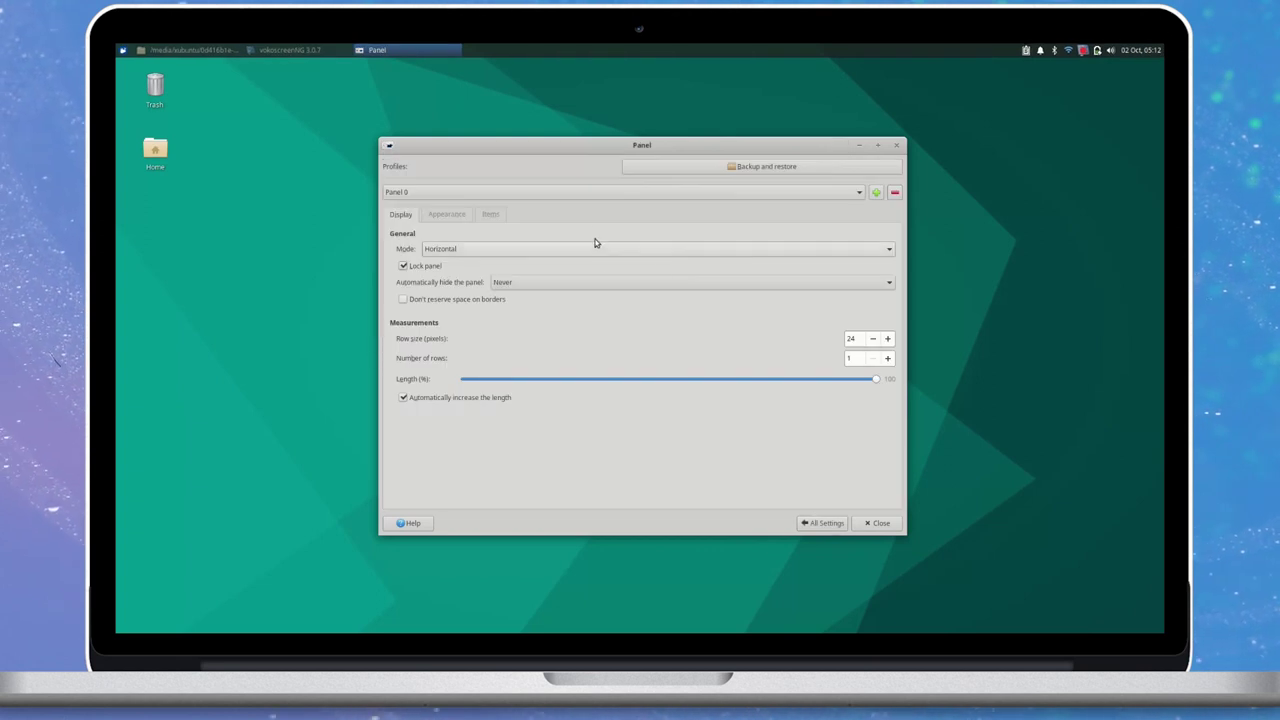
{"action": "left_click", "coordinate": [628, 196]}
{"action": "left_click", "coordinate": [629, 194]}
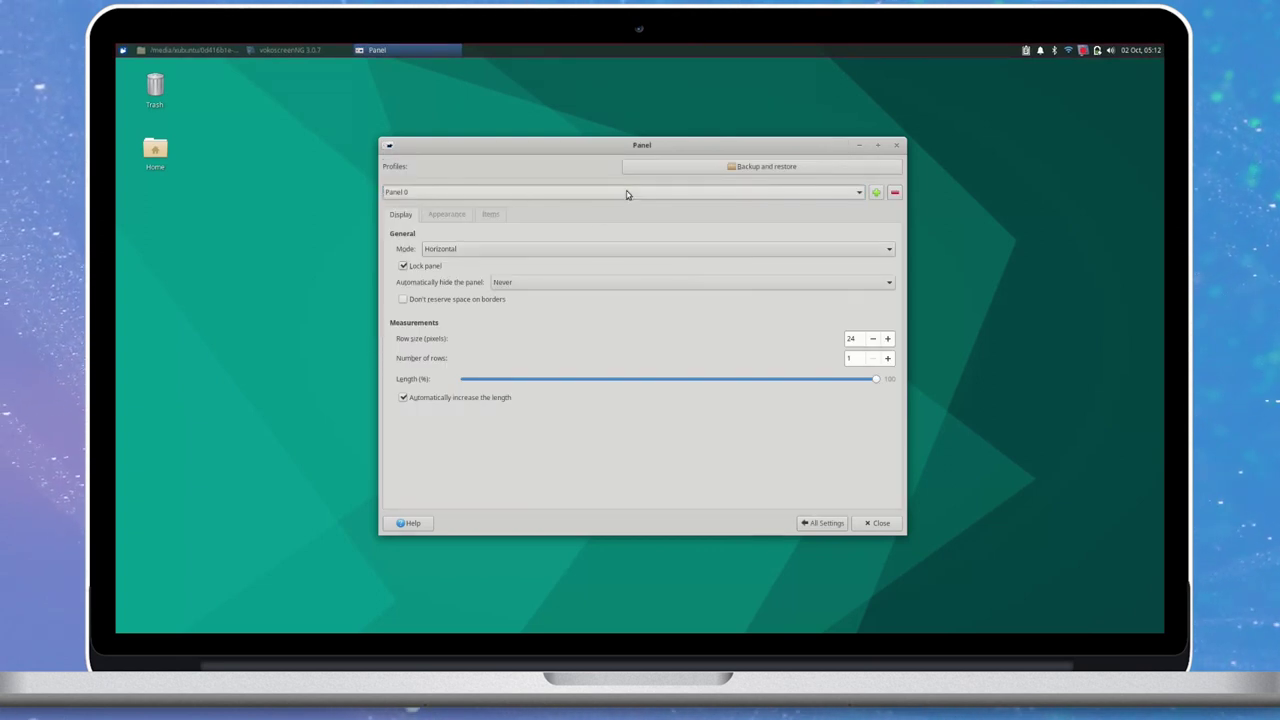
{"action": "left_click", "coordinate": [826, 523]}
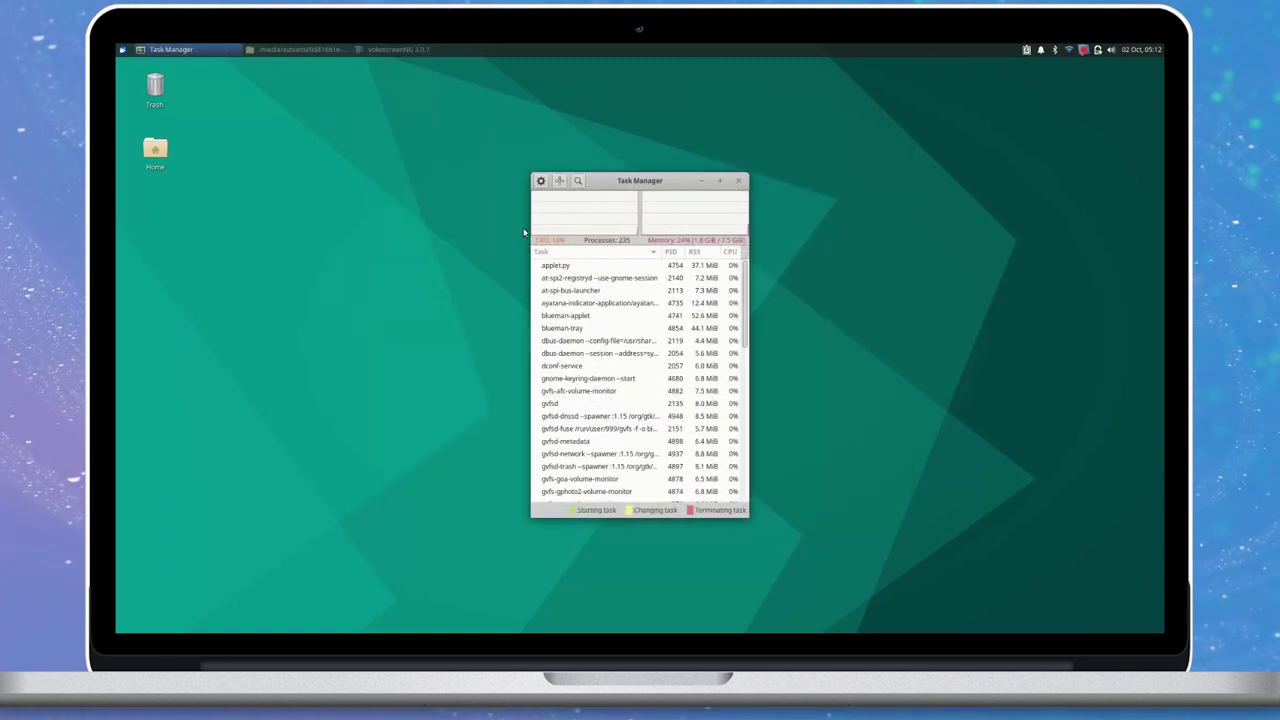
Widen the Task Manager window on both sides and sort the processes by RSS memory use, highest first
{"action": "left_click_drag", "start_coordinate": [530, 219], "coordinate": [419, 218]}
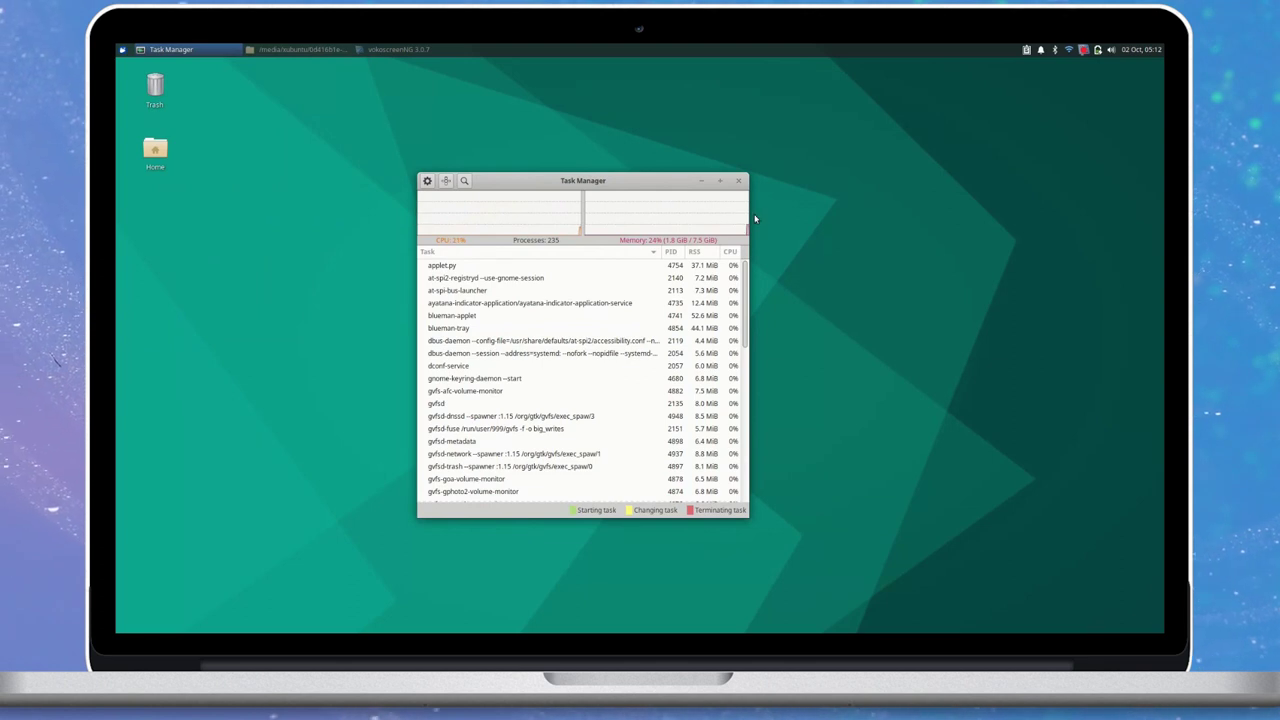
{"action": "left_click_drag", "start_coordinate": [745, 215], "coordinate": [790, 215]}
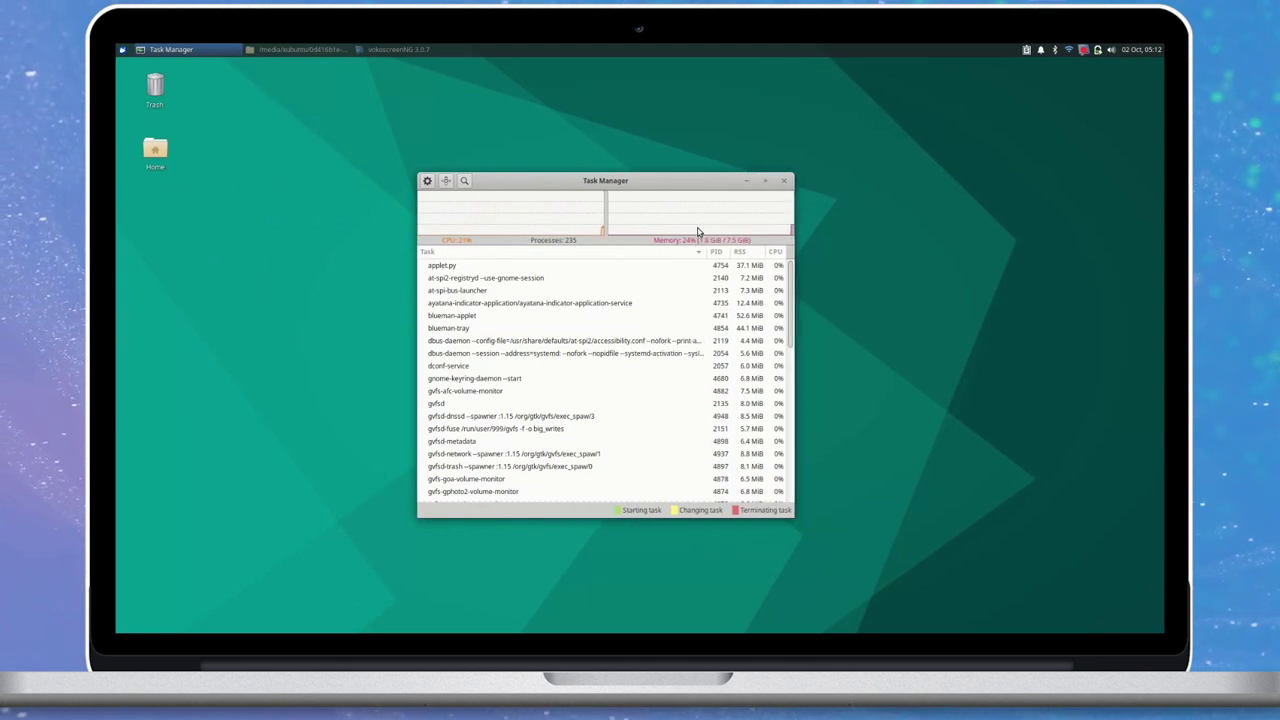
{"action": "left_click", "coordinate": [743, 254]}
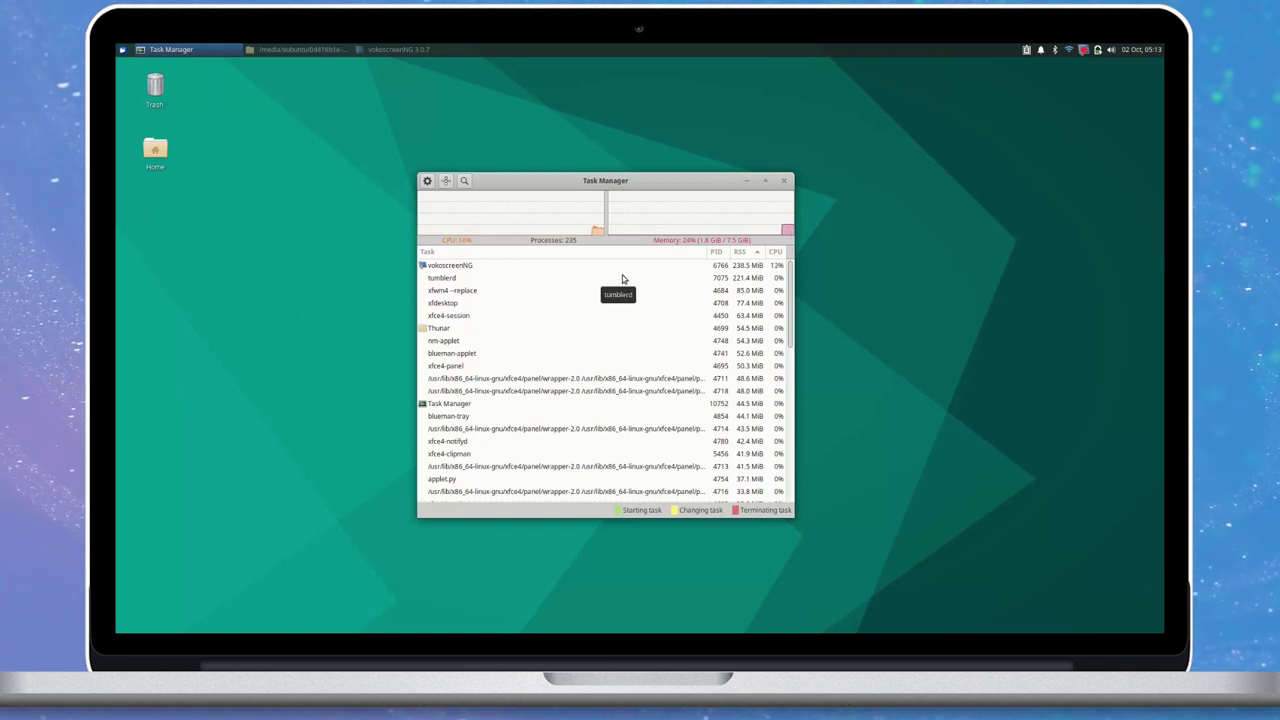
Tile the Task Manager window into the upper-right quarter of the desktop
{"action": "left_click_drag", "start_coordinate": [645, 190], "coordinate": [1162, 190]}
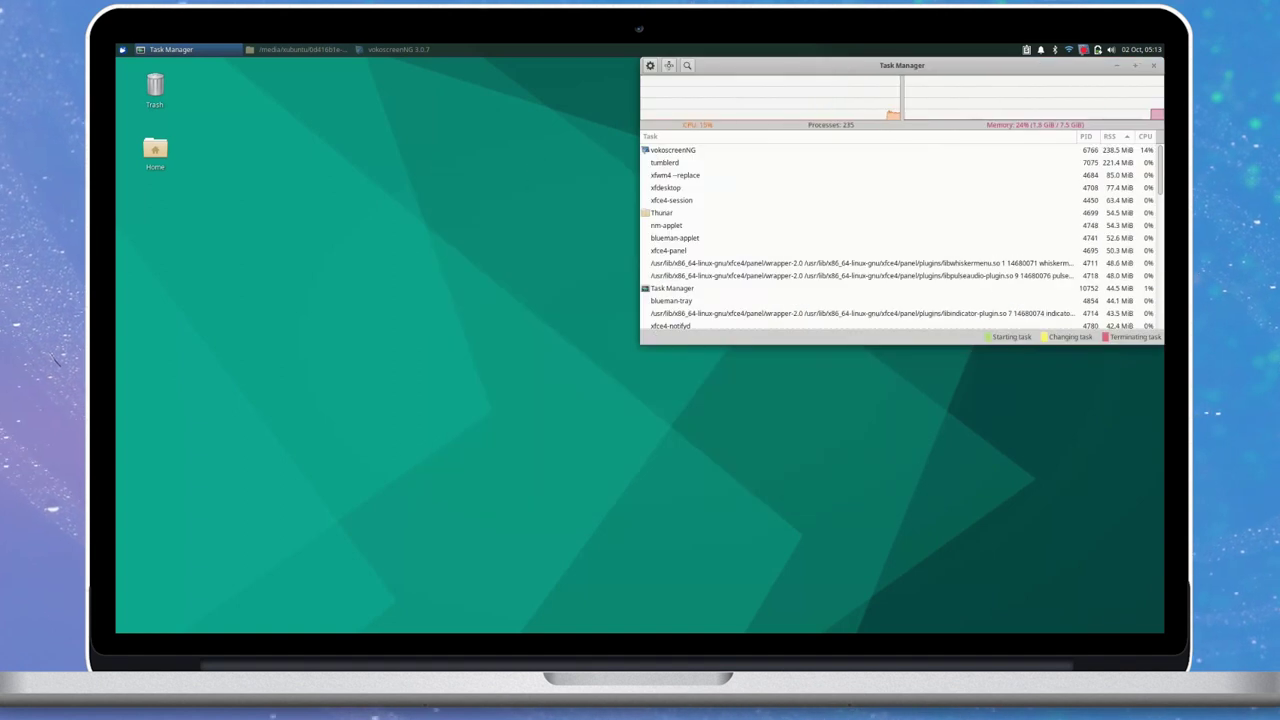
{"action": "key", "text": "super+KP_Prior"}
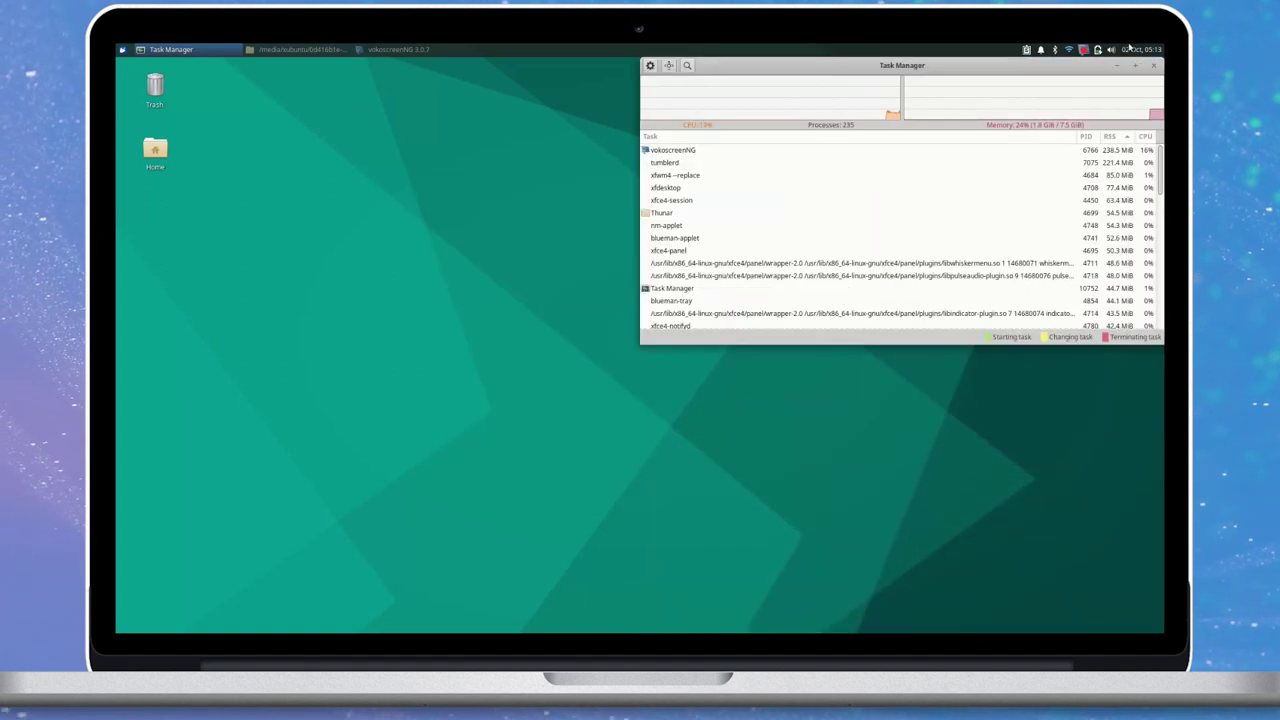
Open a terminal and tile its window to fill the left half of the desktop beside the Task Manager
{"action": "key", "text": "super"}
{"action": "type", "text": "terminal"}
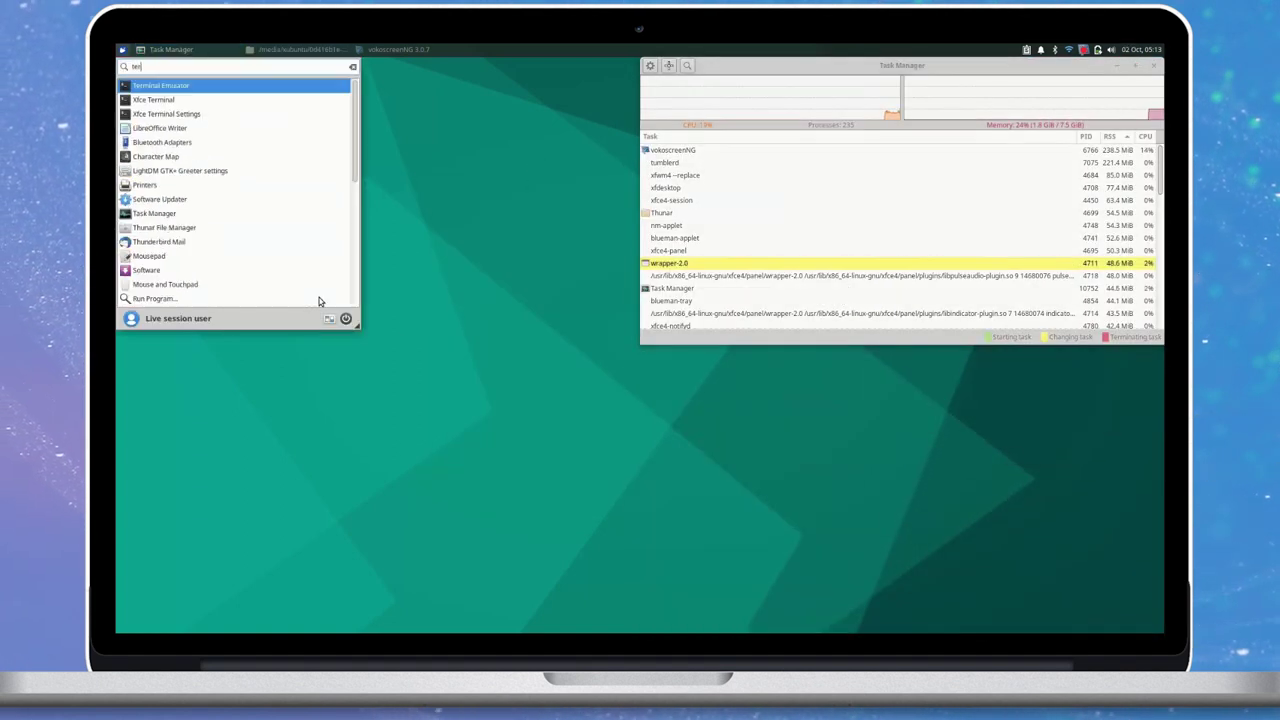
{"action": "key", "text": "Return"}
{"action": "left_click_drag", "start_coordinate": [590, 252], "coordinate": [117, 88]}
{"action": "key", "text": "super+KP_Left"}
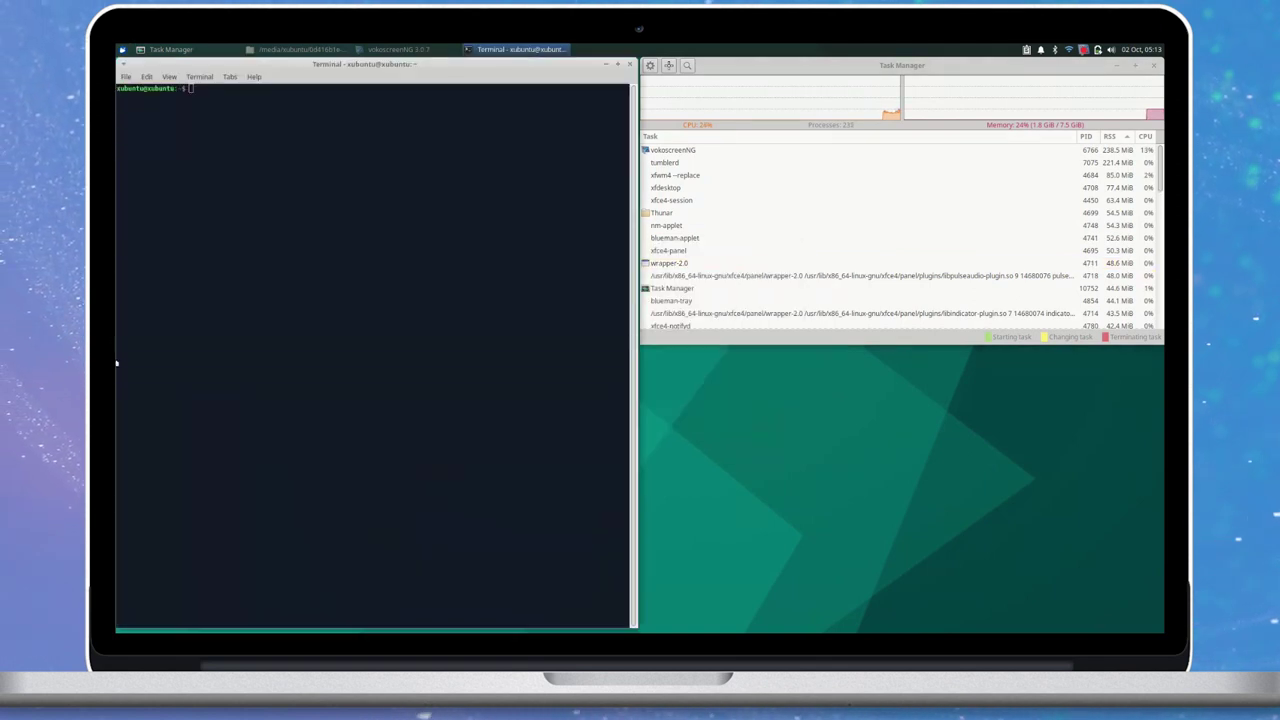
Run the top command in the terminal to list the running processes
{"action": "type", "text": "s"}
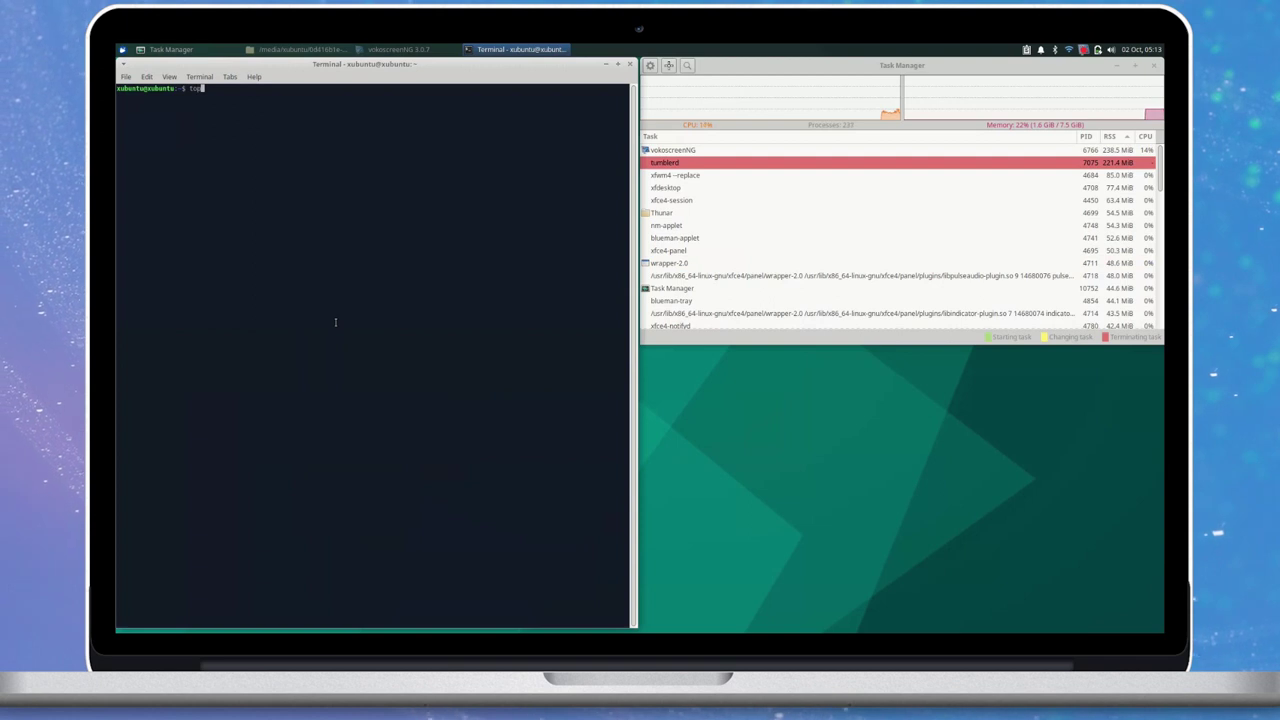
{"action": "type", "text": "op"}
{"action": "key", "text": "Return"}
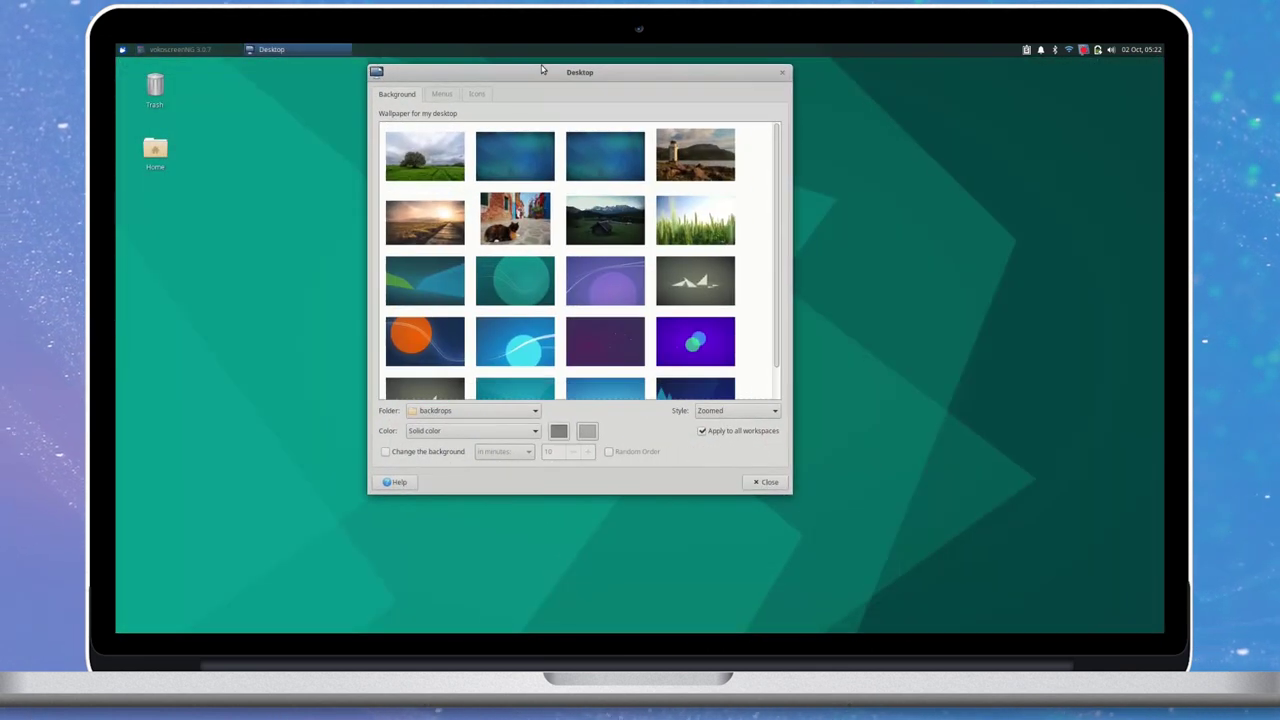
Move the Desktop settings window toward the middle of the screen, look over its Menus, Icons and Background settings, and close it
{"action": "left_click_drag", "start_coordinate": [542, 69], "coordinate": [577, 165]}
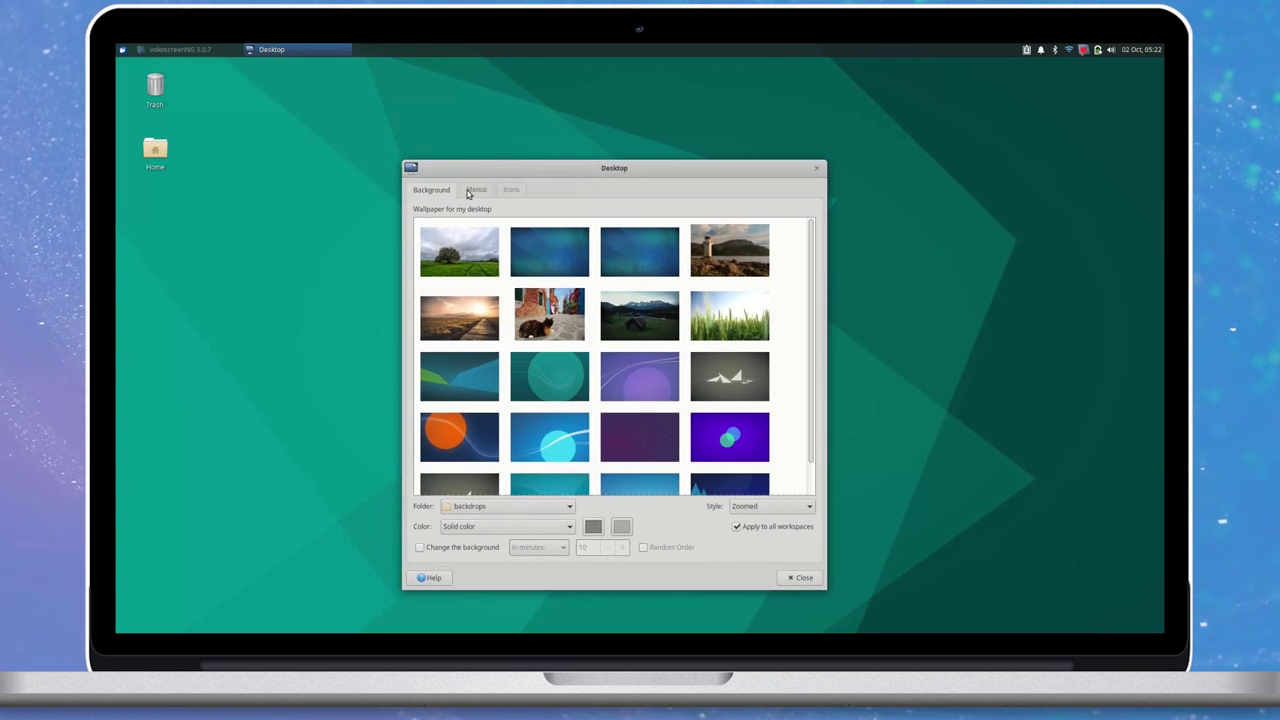
{"action": "left_click", "coordinate": [475, 192]}
{"action": "left_click", "coordinate": [522, 194]}
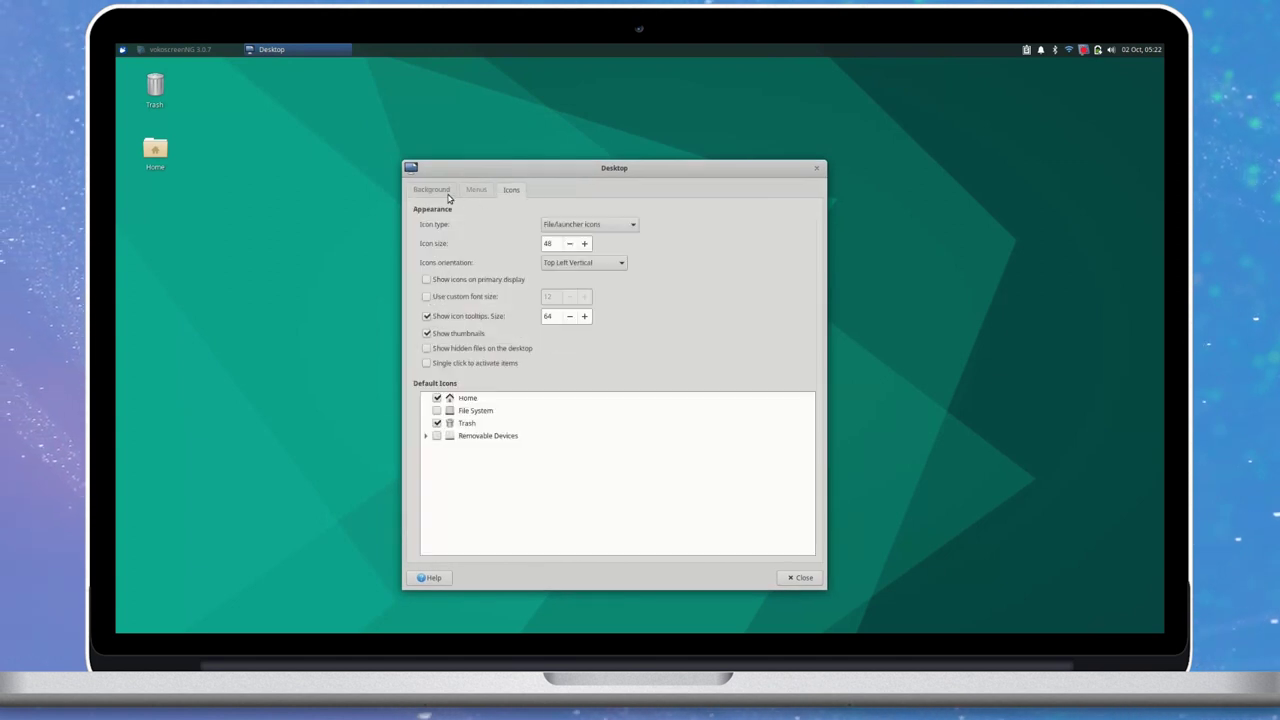
{"action": "left_click", "coordinate": [435, 197]}
{"action": "left_click", "coordinate": [512, 190]}
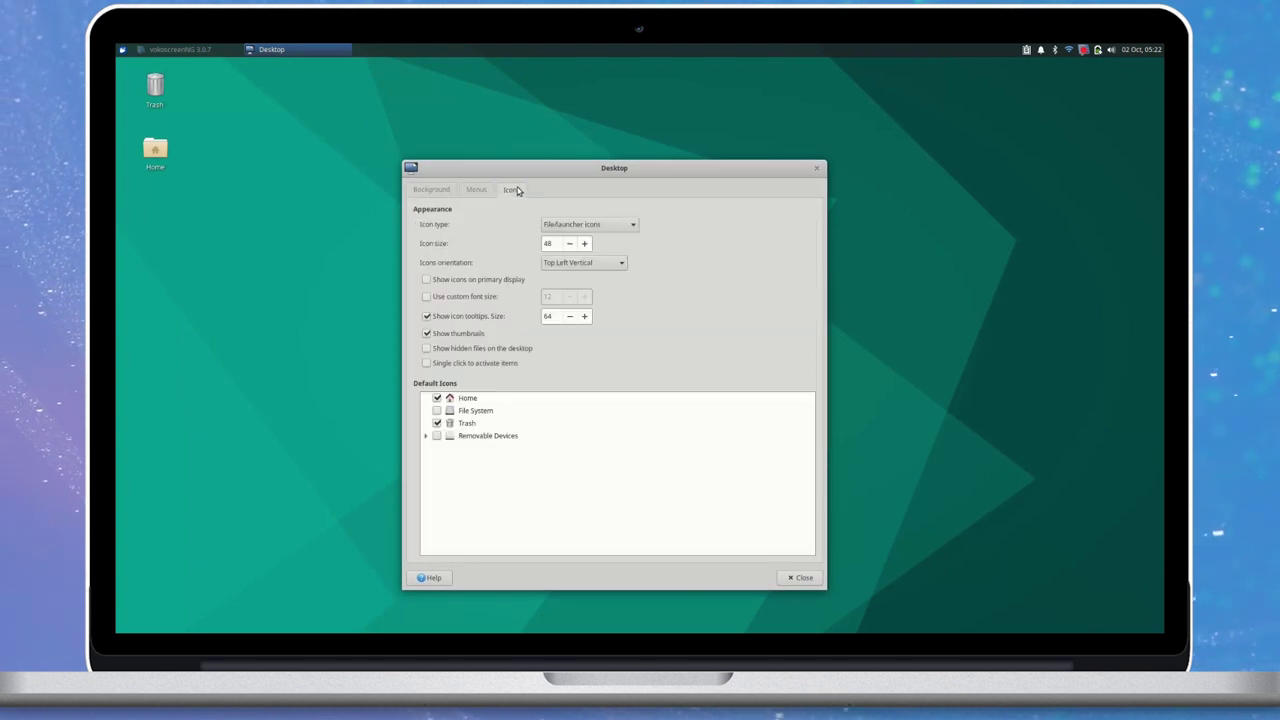
{"action": "left_click", "coordinate": [475, 192]}
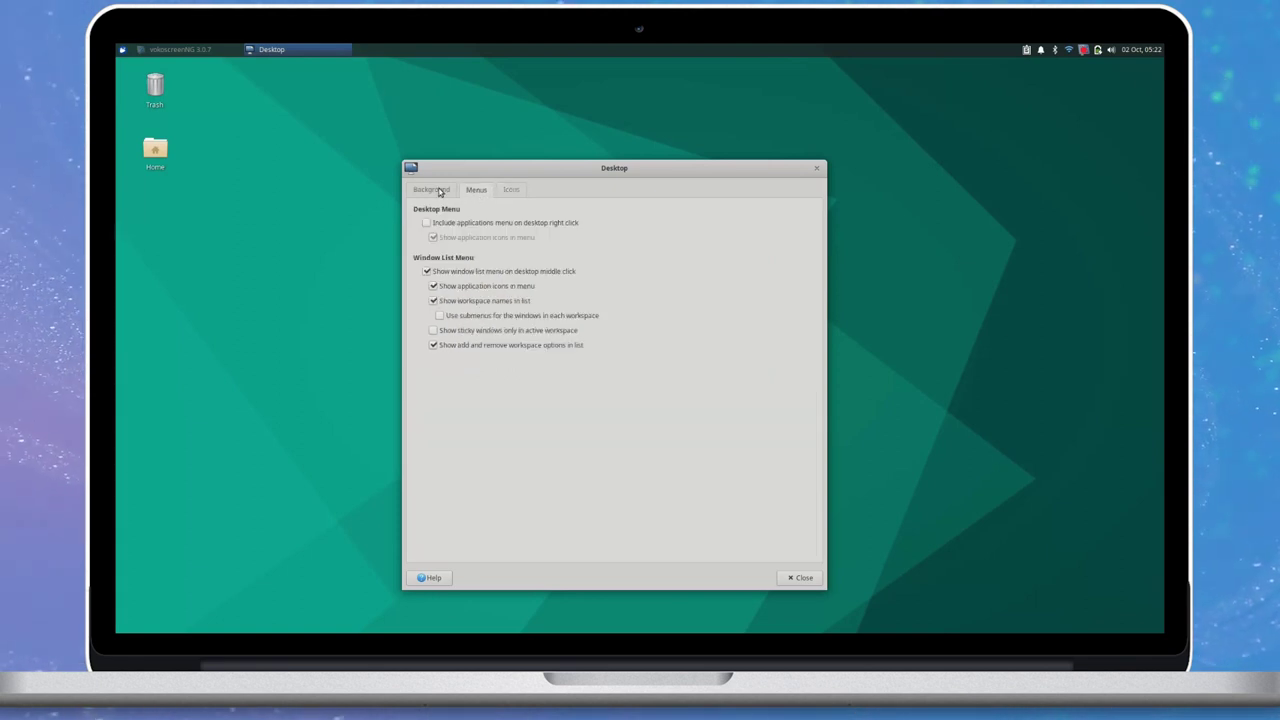
{"action": "left_click", "coordinate": [440, 192]}
{"action": "key", "text": "Escape"}
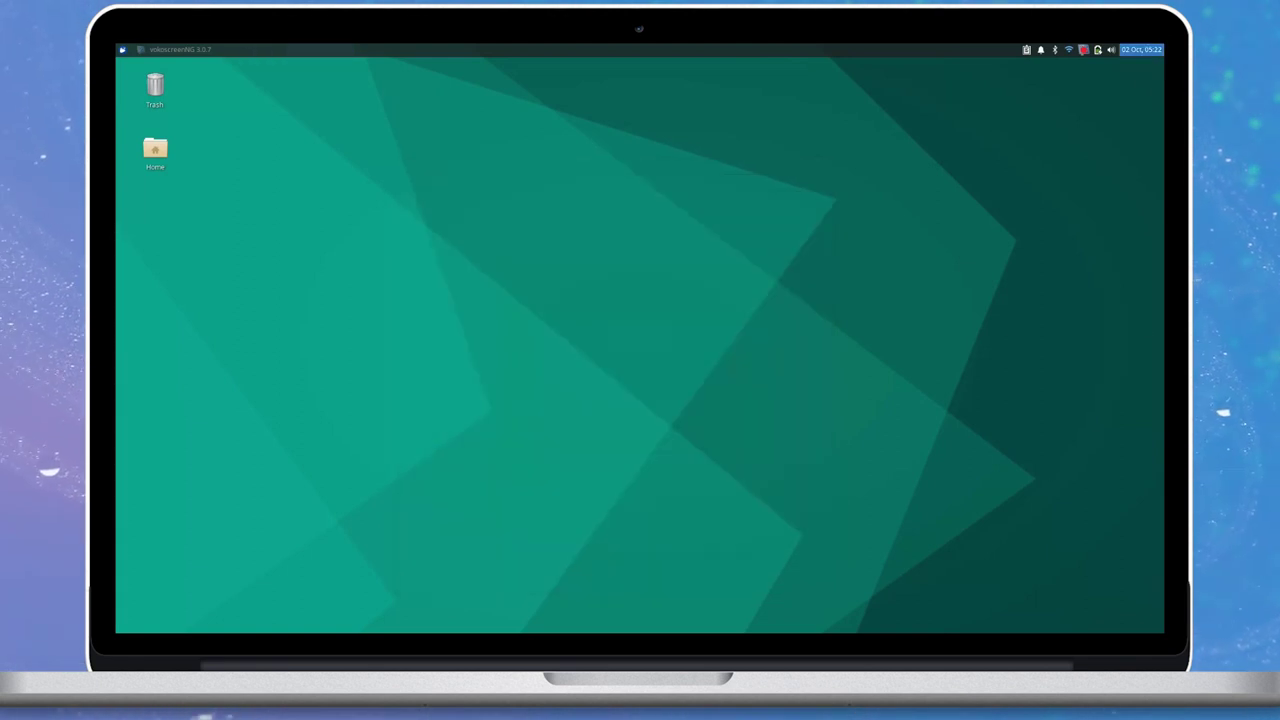
Bring up the log-out options for the live session and choose to shut down the computer
{"action": "left_click", "coordinate": [121, 49]}
{"action": "left_click", "coordinate": [345, 318]}
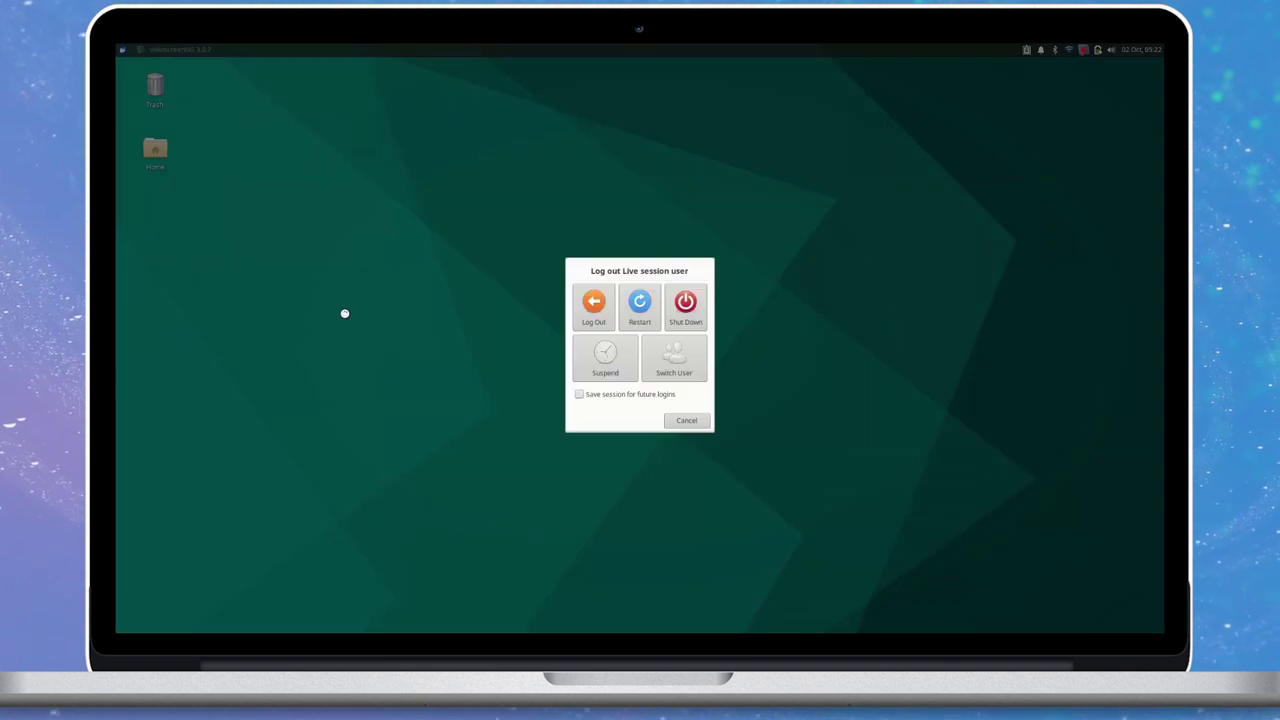
{"action": "left_click", "coordinate": [682, 318]}
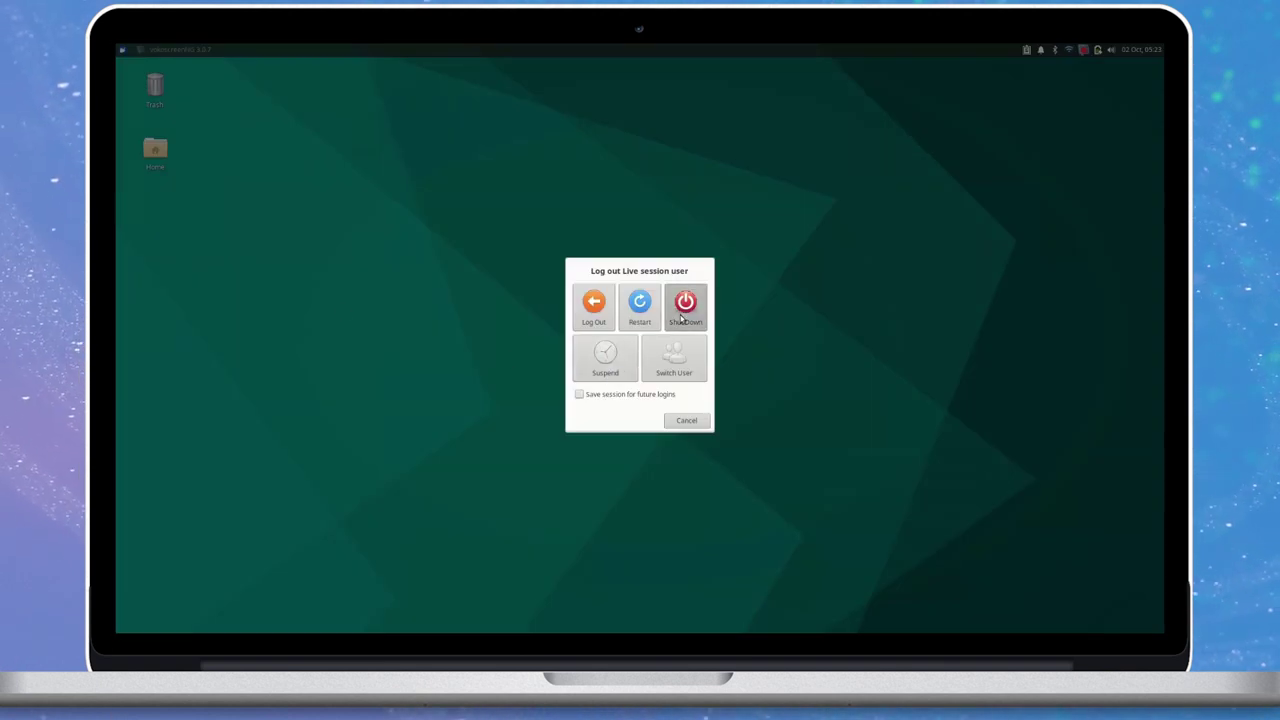